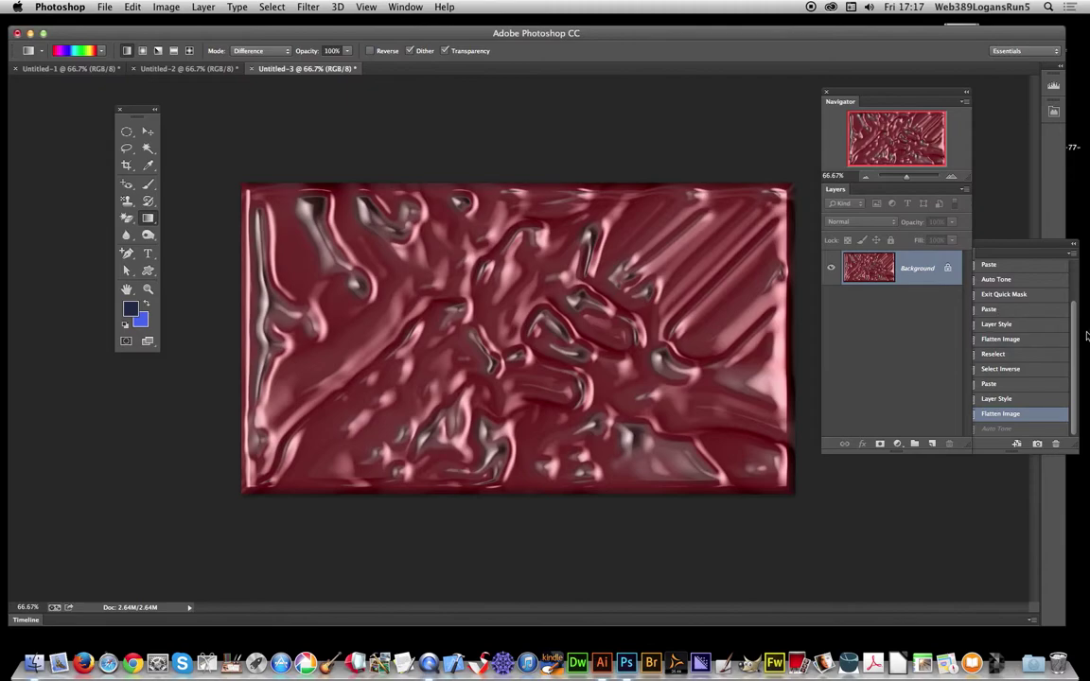
- Scroll the History panel up to the Untitled-3 starting snapshot
scroll(1073, 328, up, 5)
- Revert Untitled-3 to blank, then put Untitled-1 in Quick Mask with the Gradient tool
click(1064, 266)
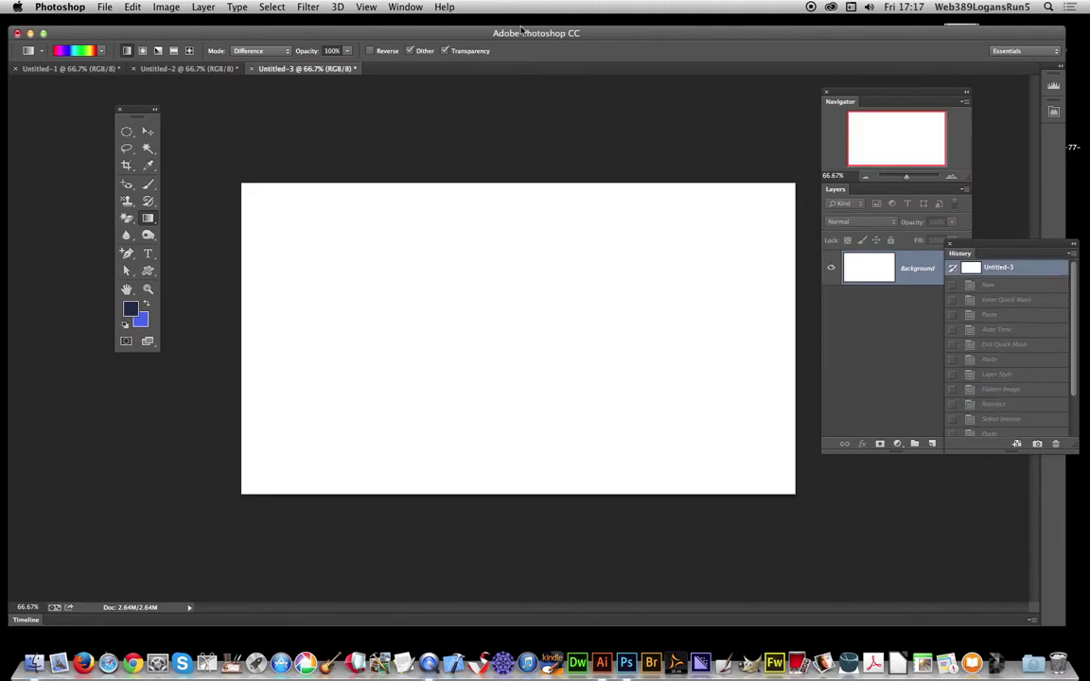
click(116, 69)
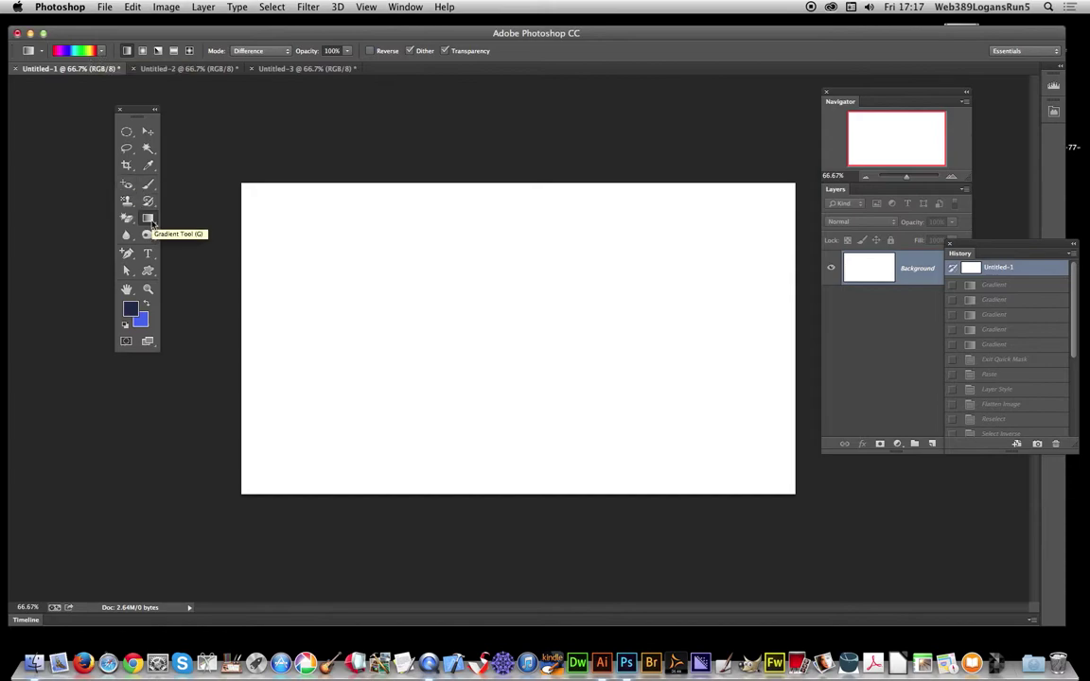
click(144, 54)
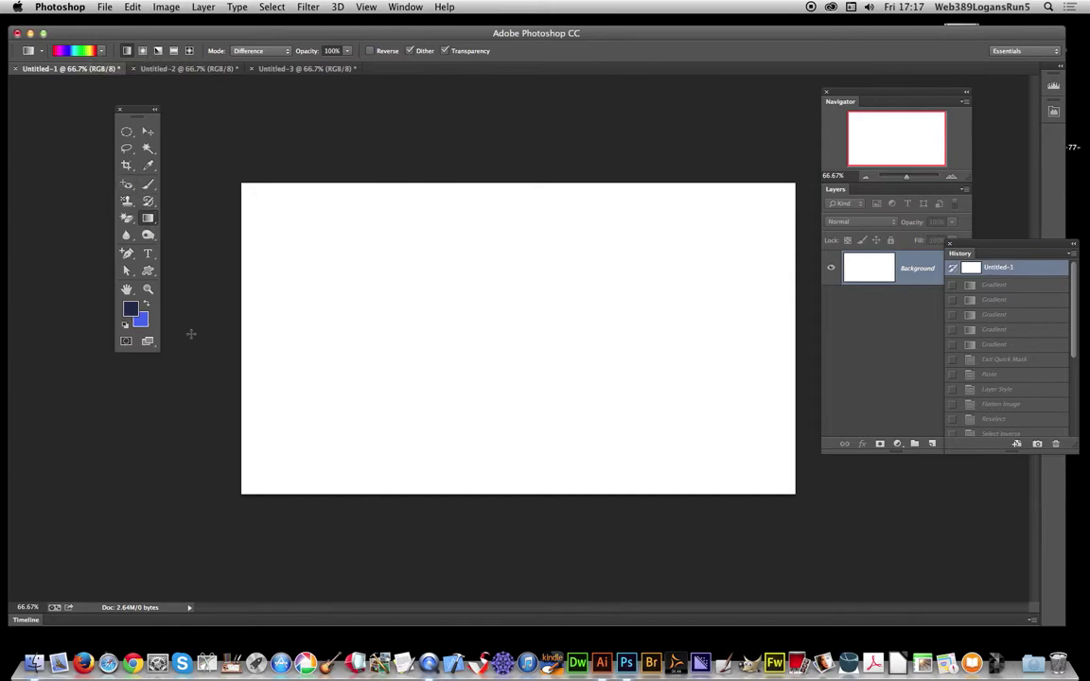
click(127, 342)
- Drag three overlapping linear Difference gradients across the mask
drag(393, 224, 609, 421)
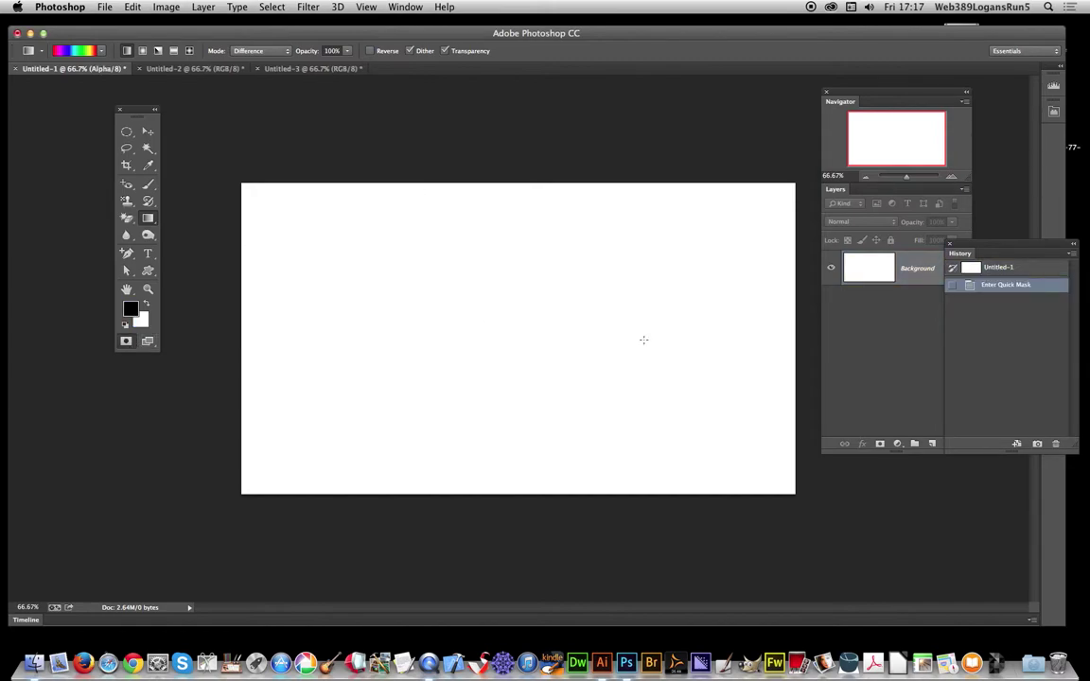
drag(662, 283, 361, 484)
drag(428, 306, 676, 454)
- Layer six radial gradients over the mask to form a pink marbled swirl
click(143, 50)
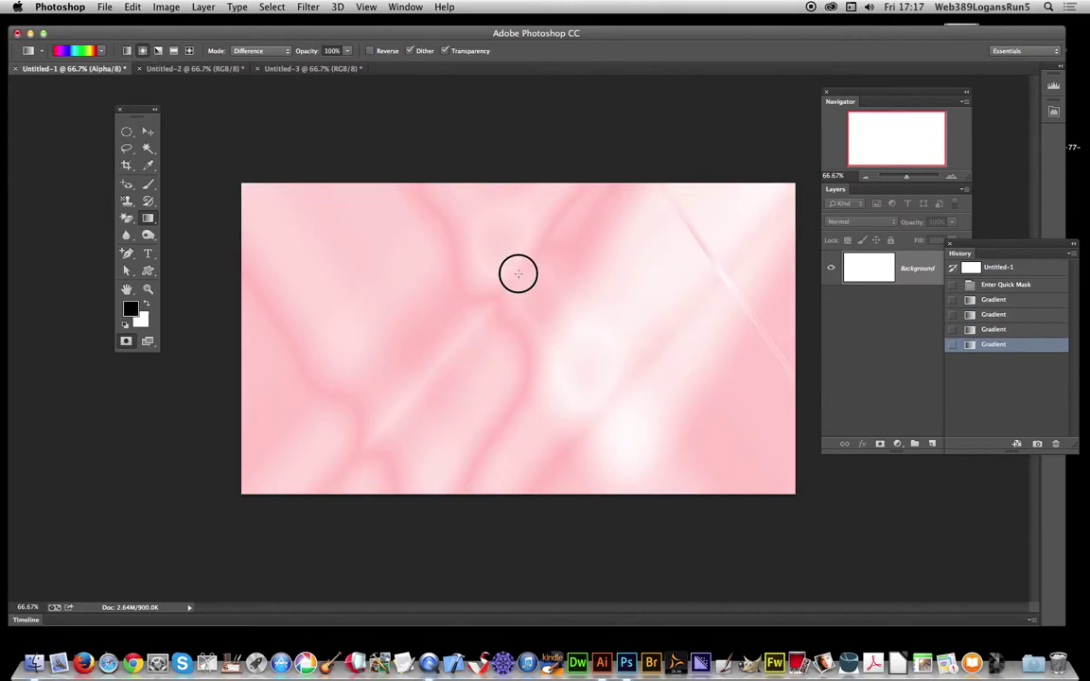
drag(516, 272, 752, 462)
drag(593, 262, 378, 484)
drag(518, 382, 559, 425)
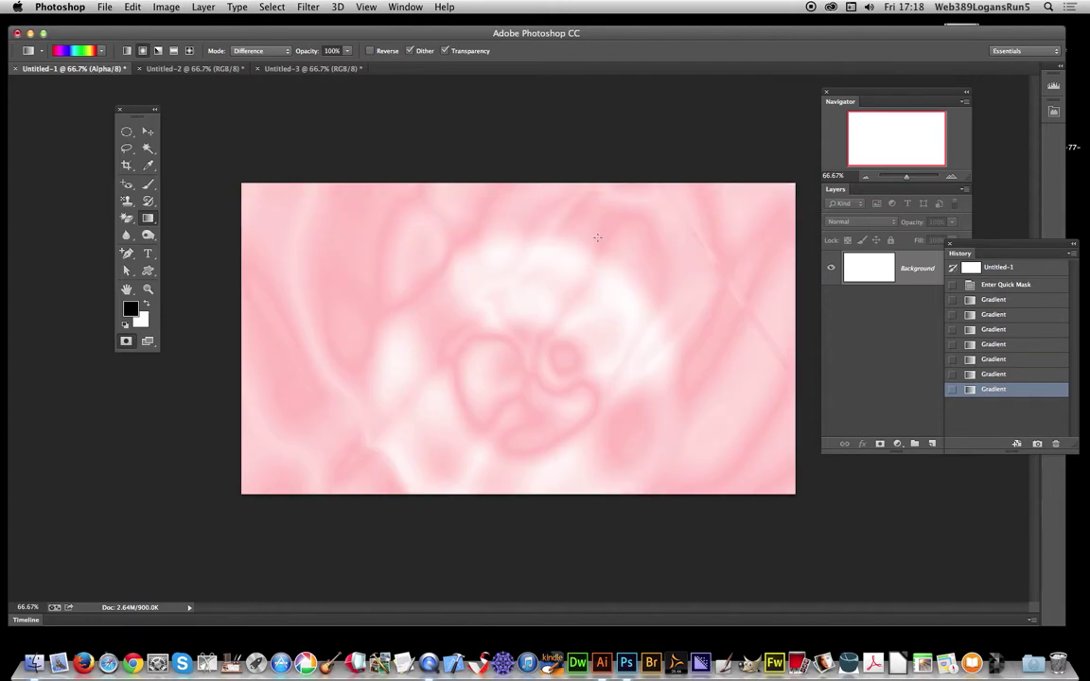
drag(591, 236, 265, 411)
drag(323, 227, 568, 484)
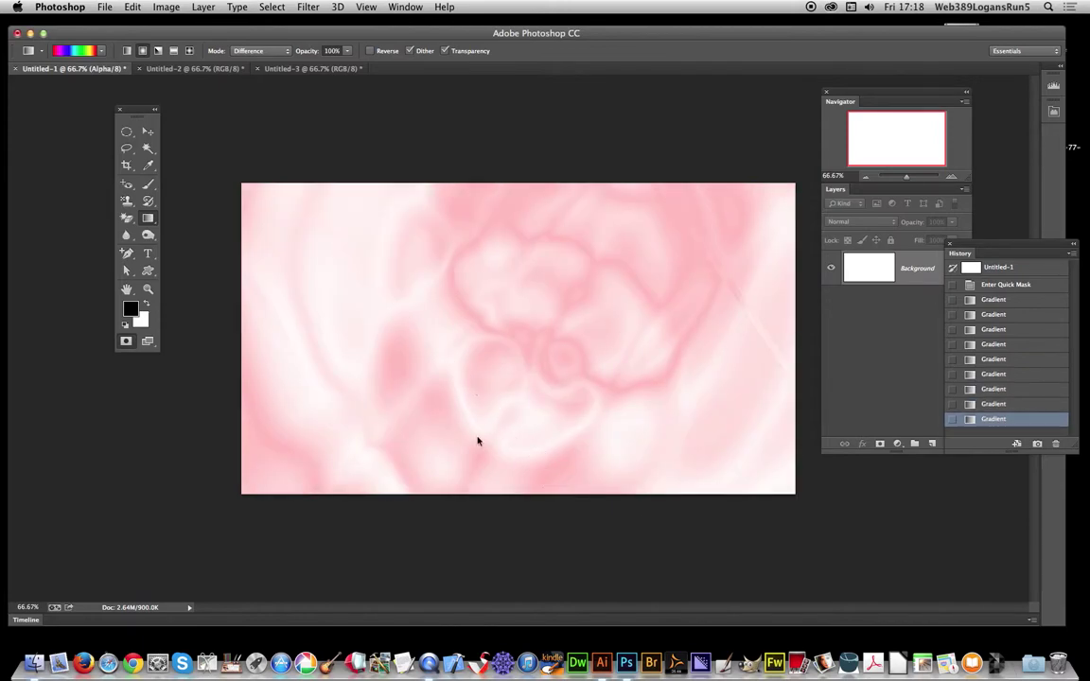
drag(372, 297, 610, 479)
- Auto-tone the quick mask for contrast and convert it into a selection
click(166, 7)
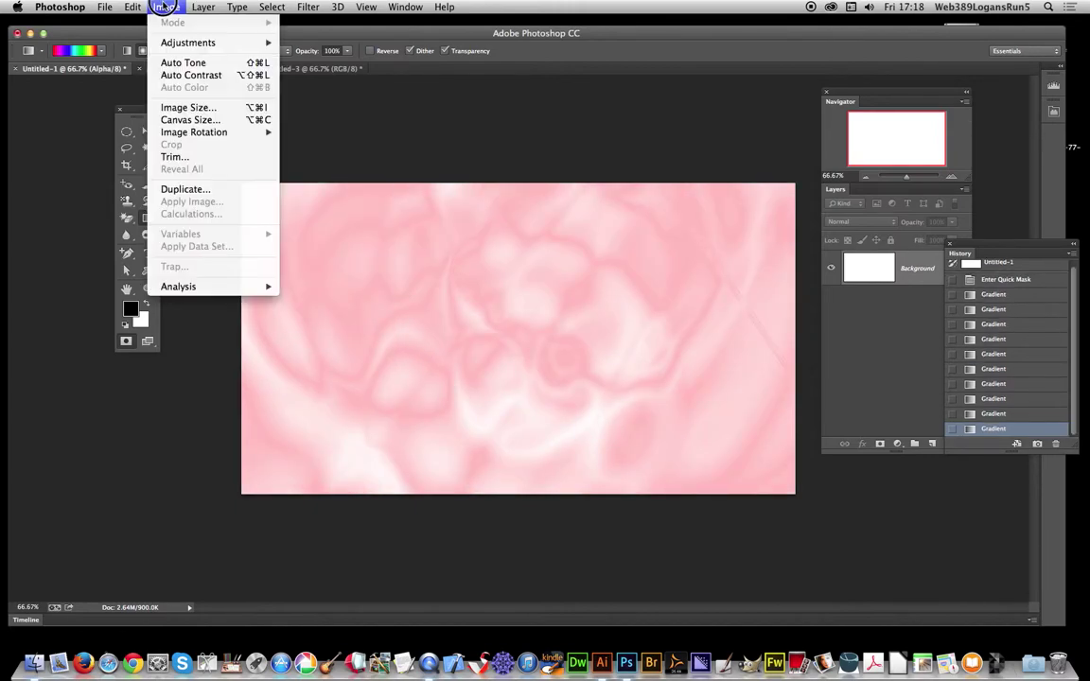
click(178, 63)
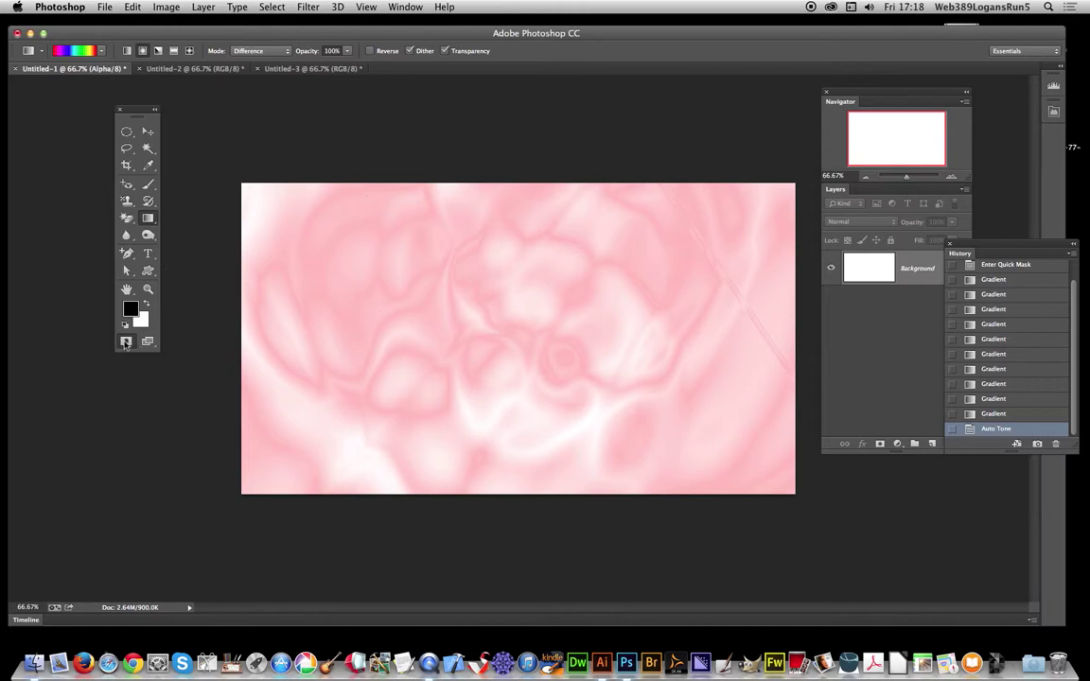
click(125, 342)
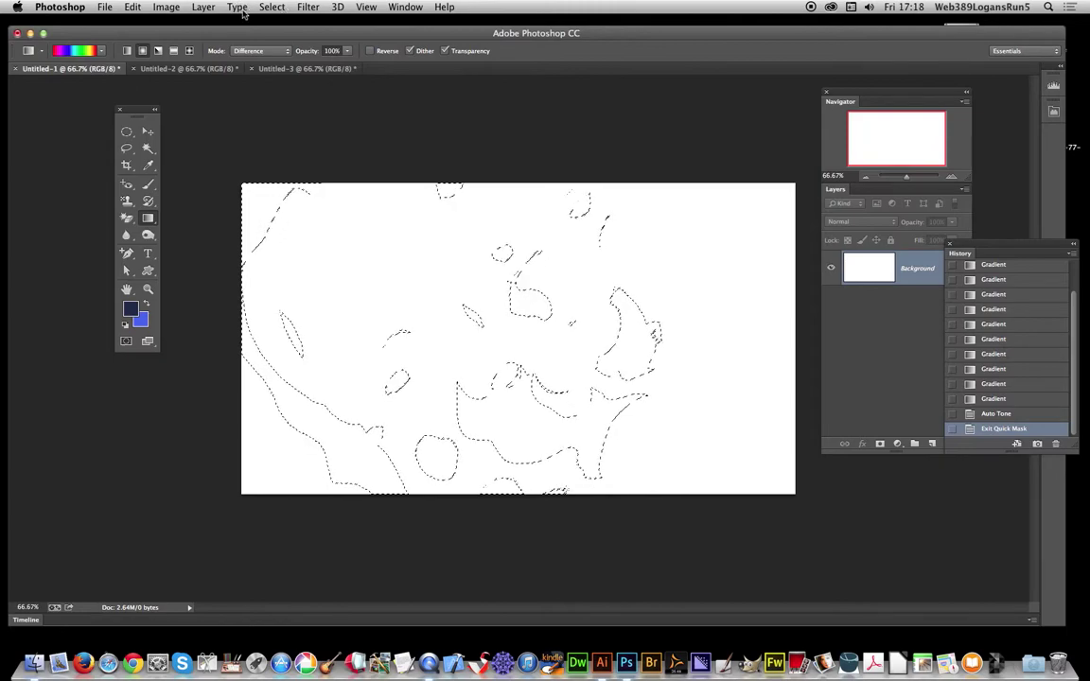
- Copy the selected pixels and paste them onto a new Layer 1
click(125, 7)
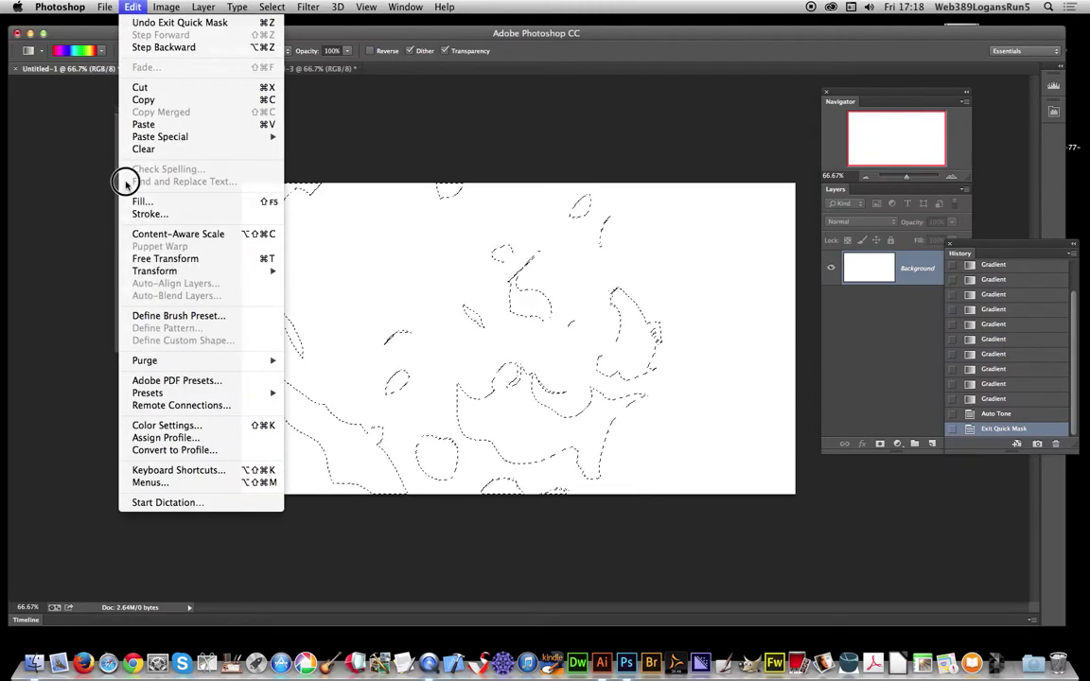
click(147, 100)
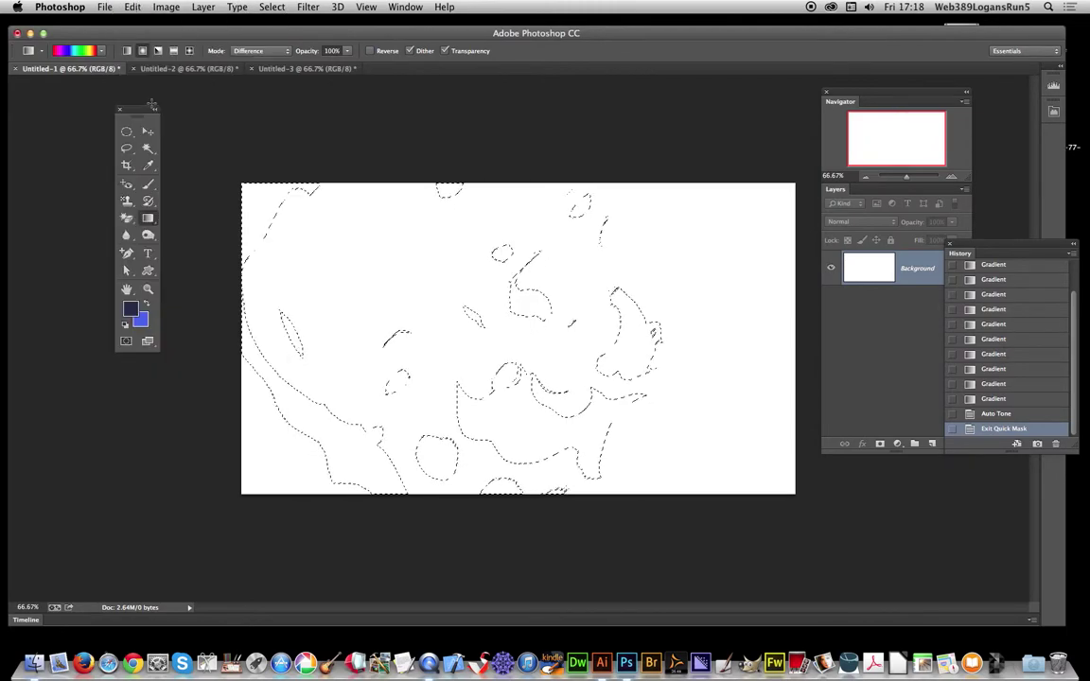
click(132, 6)
click(159, 127)
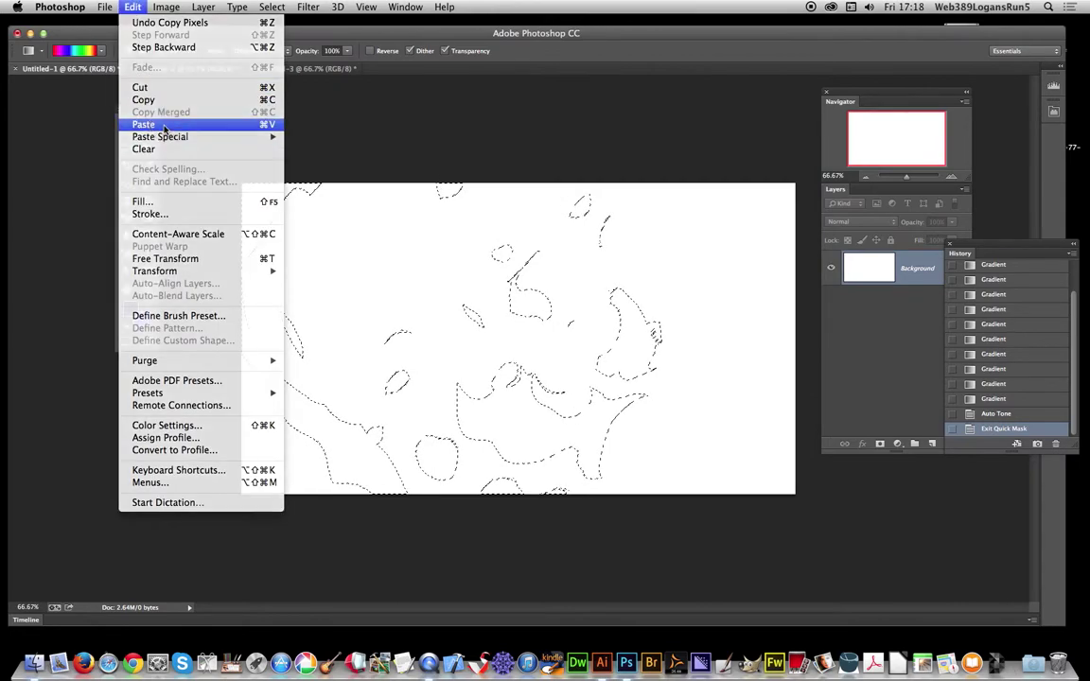
click(203, 7)
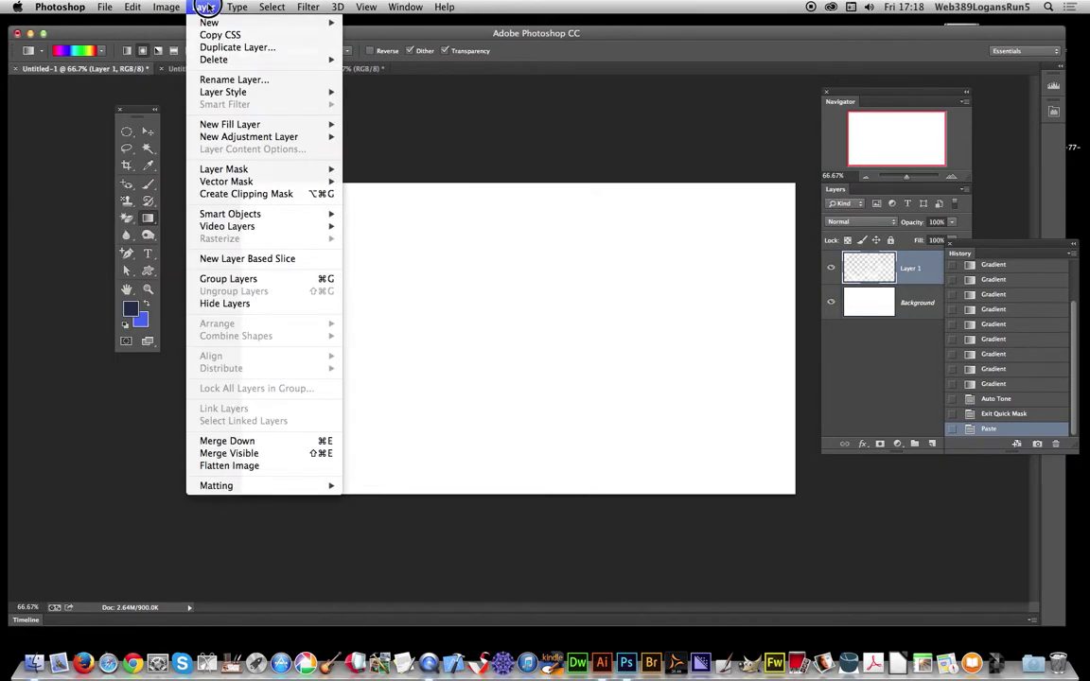
mouse_move(227, 91)
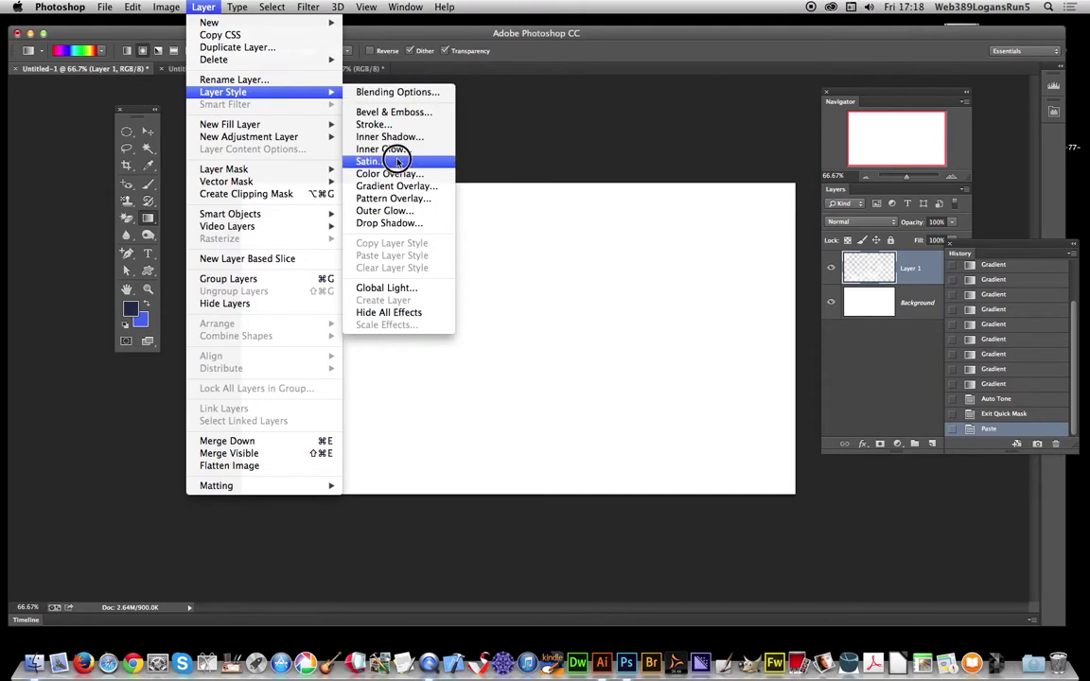
- Add a Color Overlay and a Bevel & Emboss with depth 220, angle 131°, altitude 42
click(426, 178)
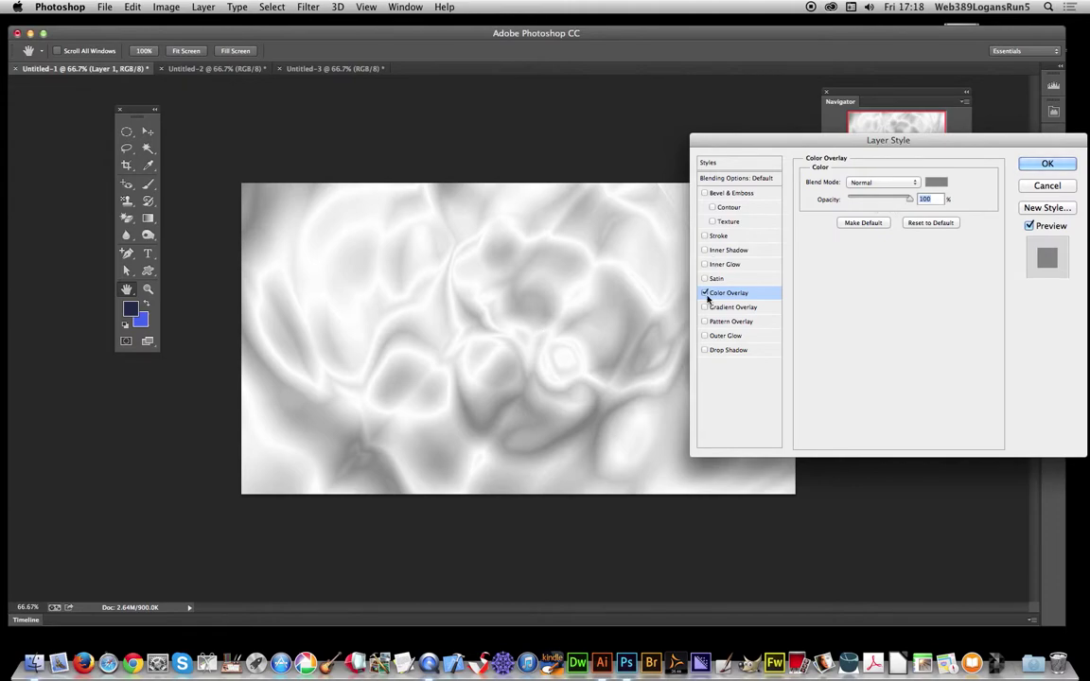
click(705, 193)
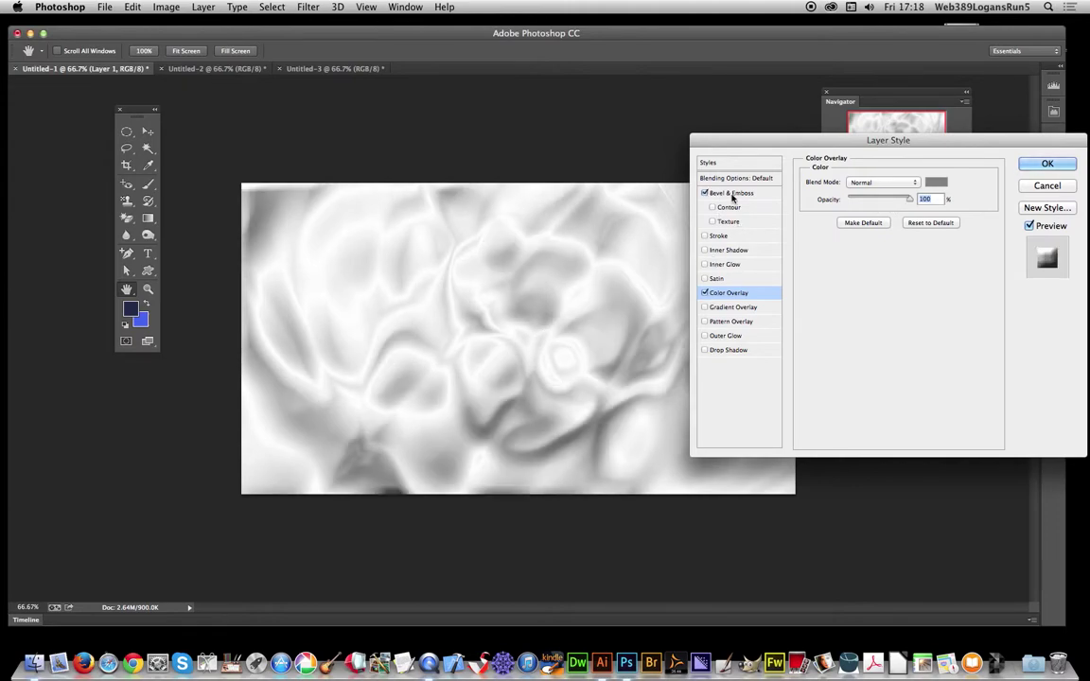
click(730, 193)
drag(868, 219, 871, 217)
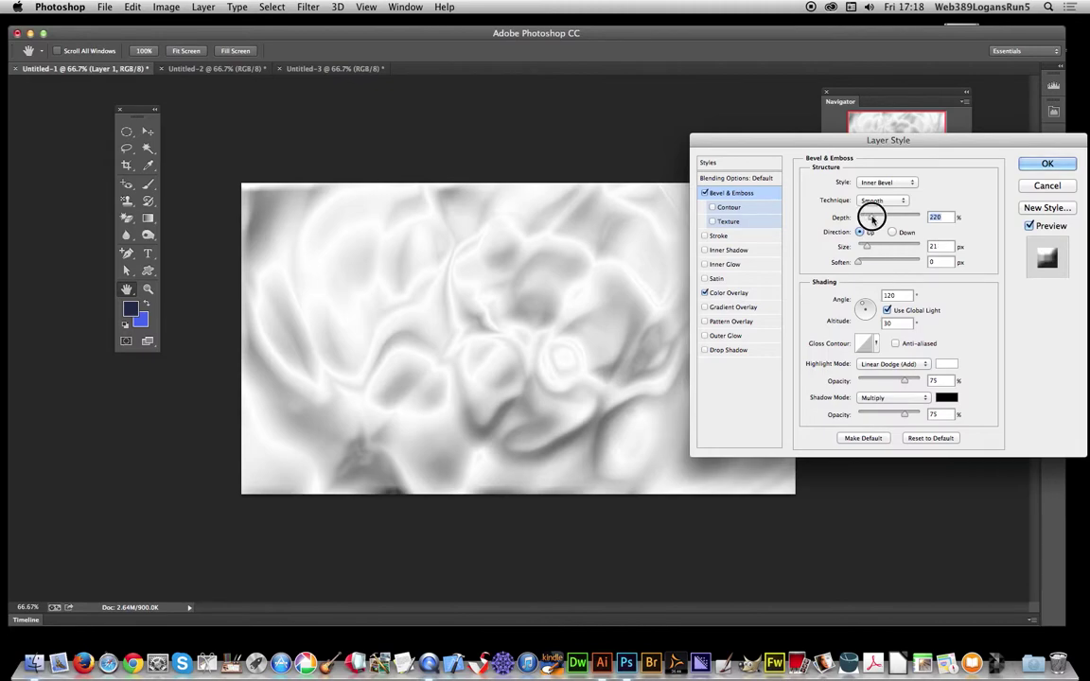
drag(865, 301, 862, 305)
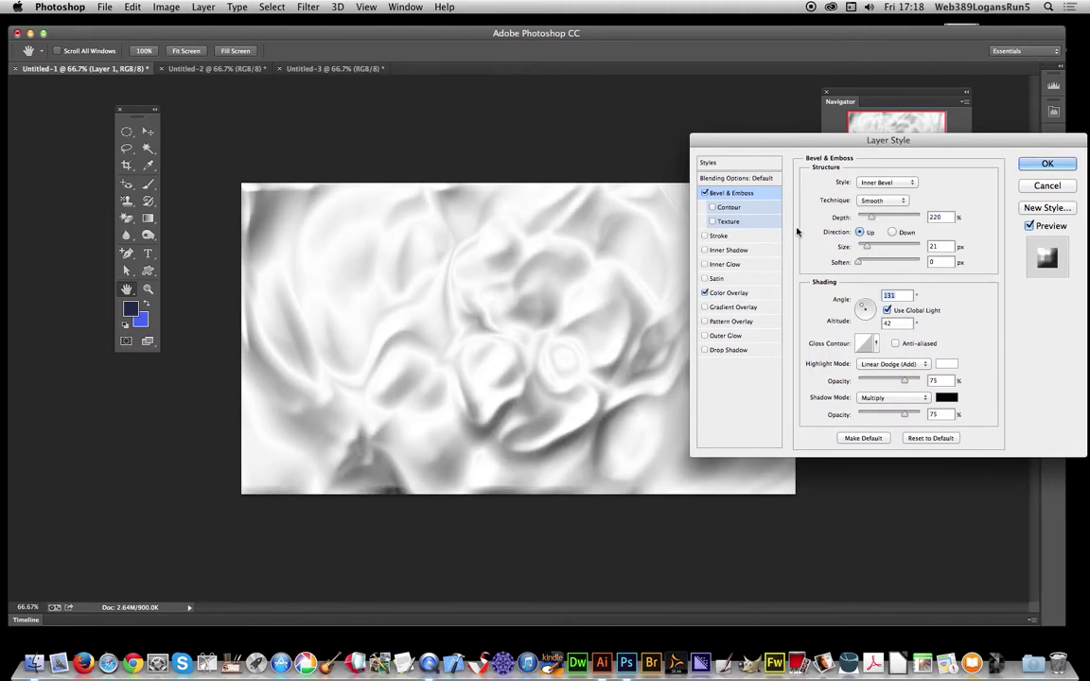
- Set the Color Overlay to dark red #451414 and apply the layer style
click(723, 293)
click(934, 184)
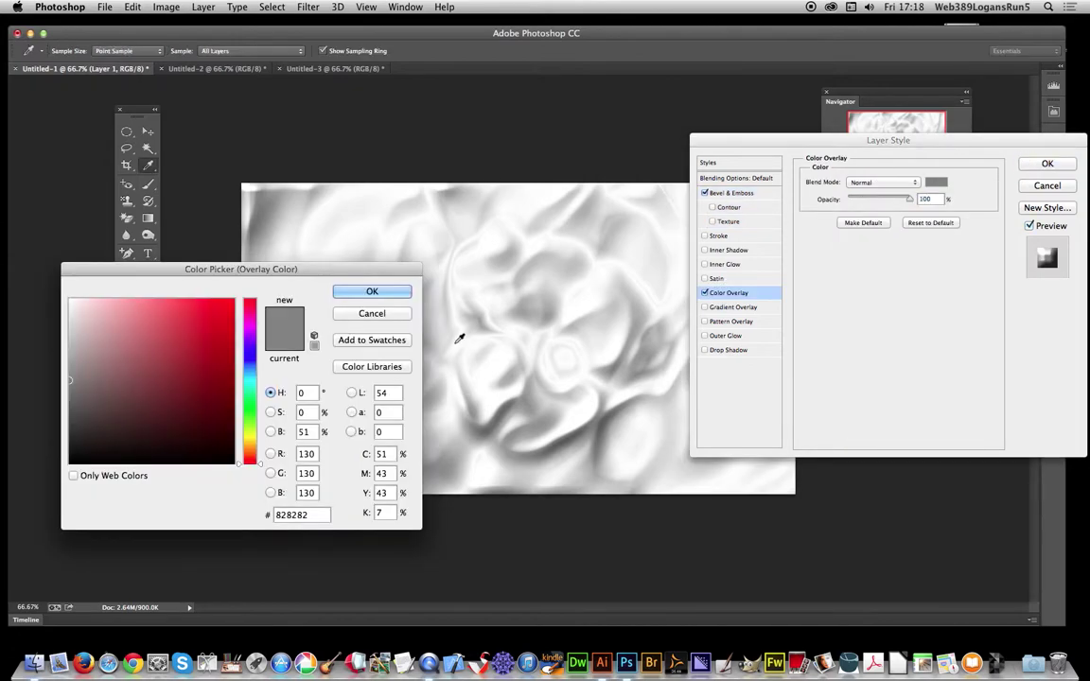
mouse_move(178, 425)
mouse_down()
mouse_move(200, 426)
mouse_move(186, 419)
mouse_up()
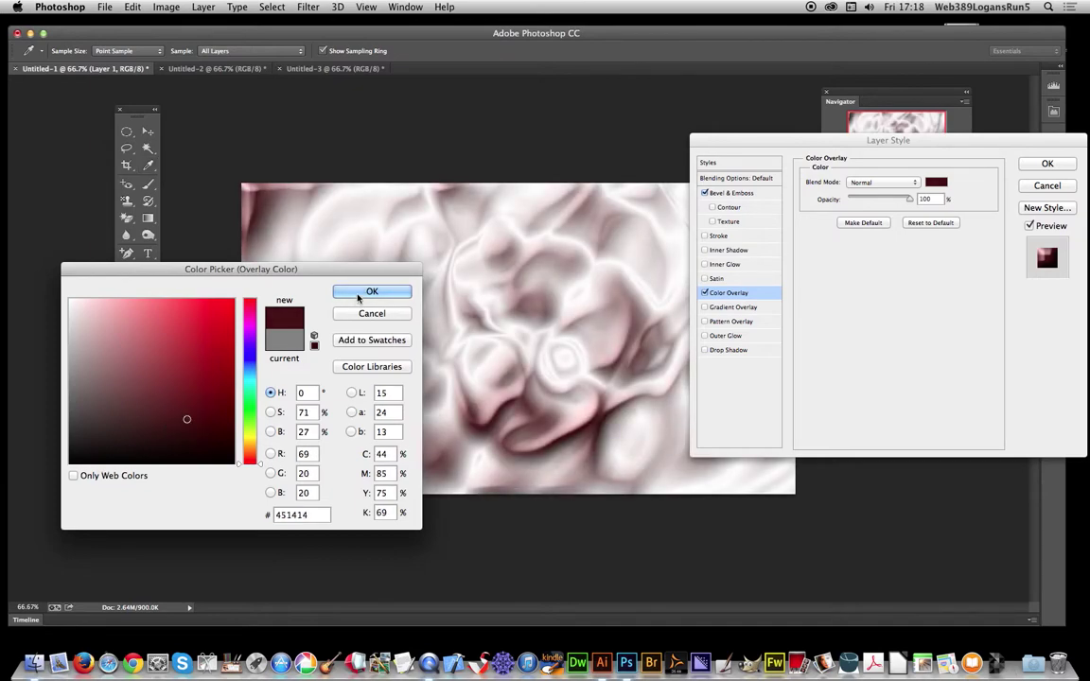
click(374, 291)
click(1045, 163)
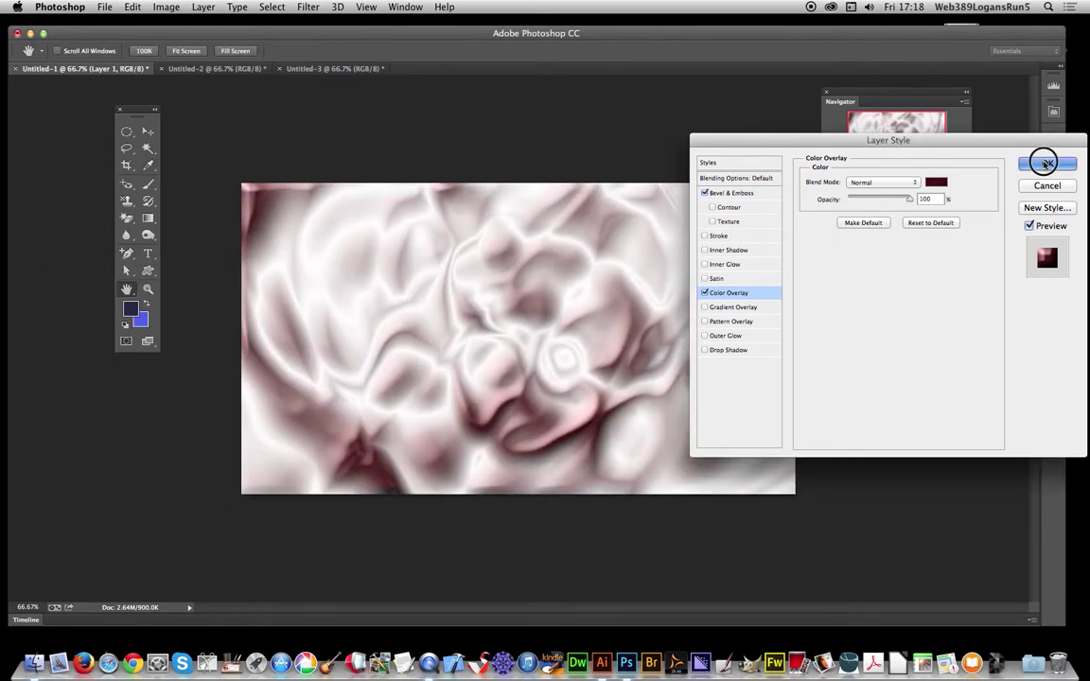
- Flatten the embossed image and reload the previous selection
click(204, 7)
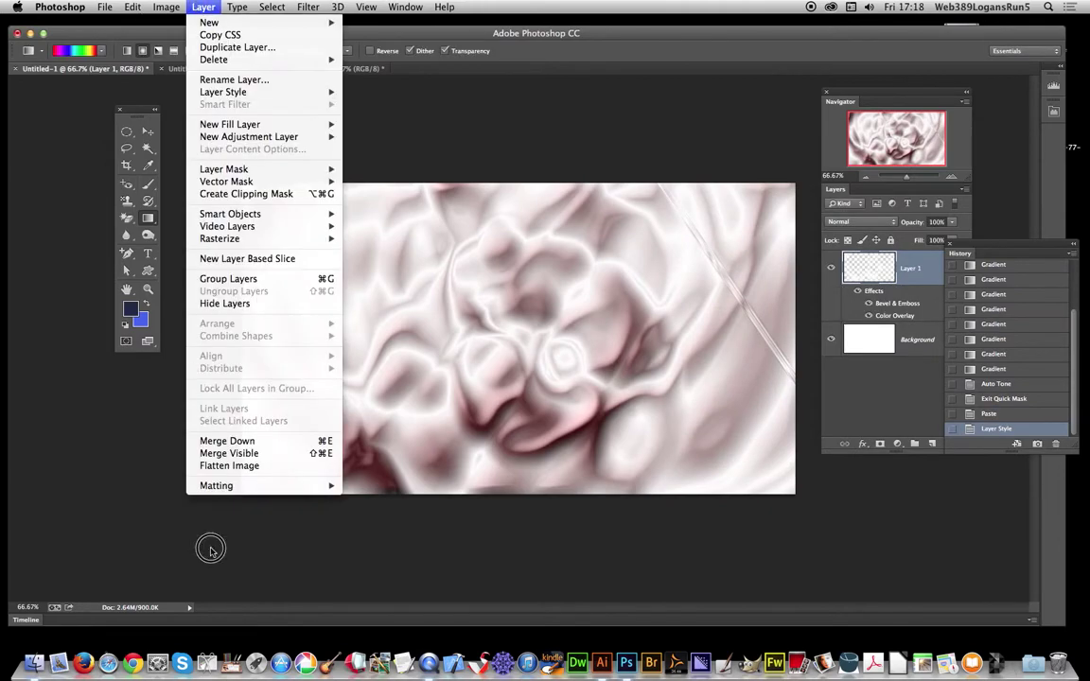
click(229, 465)
click(275, 7)
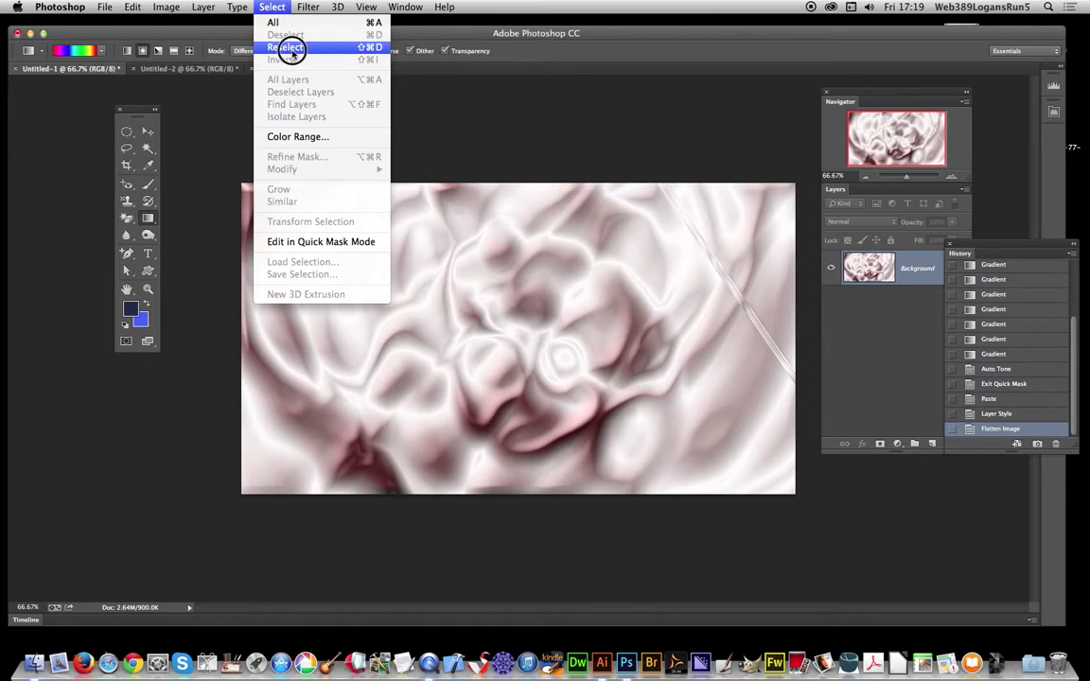
click(291, 48)
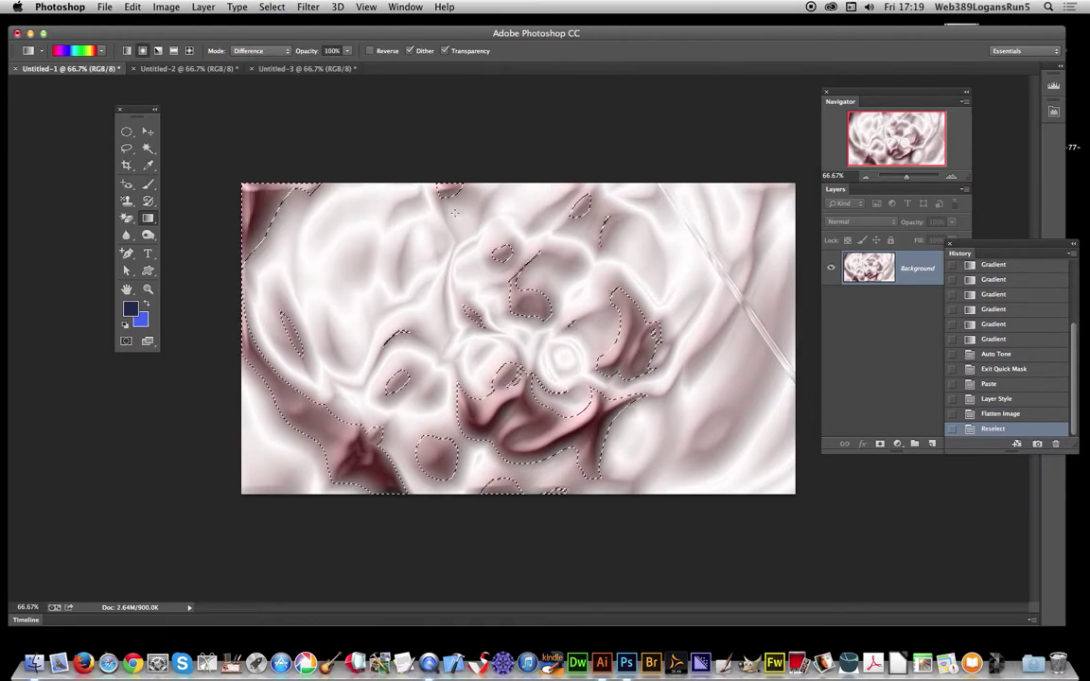
- Copy the reselected texture area and paste it as a new Layer 1
click(273, 7)
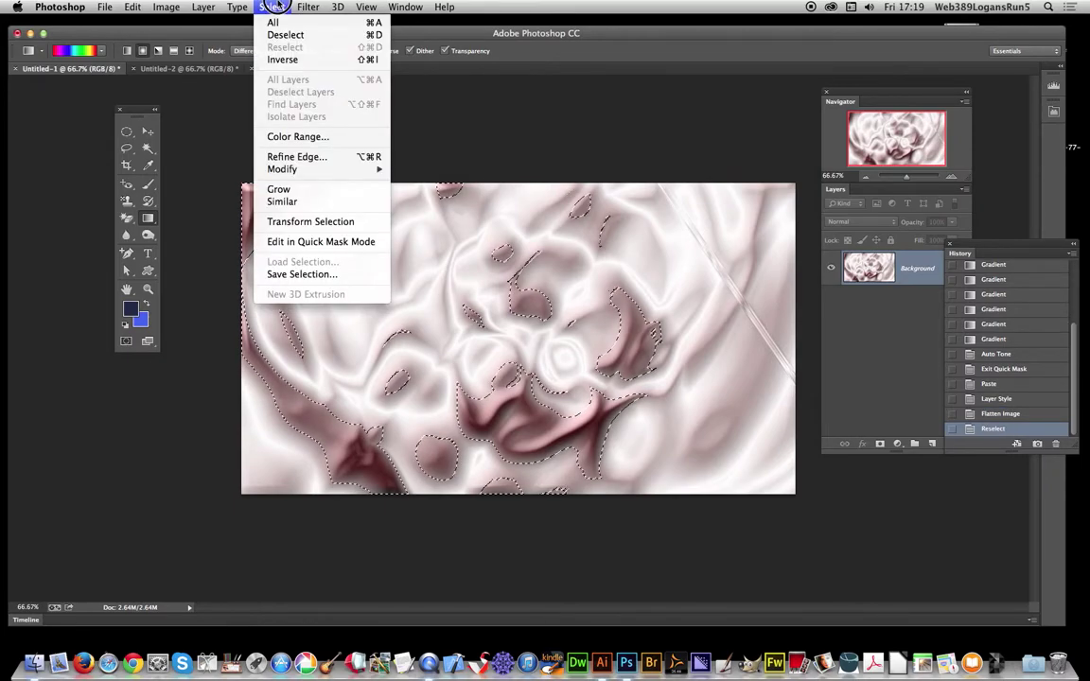
mouse_move(130, 7)
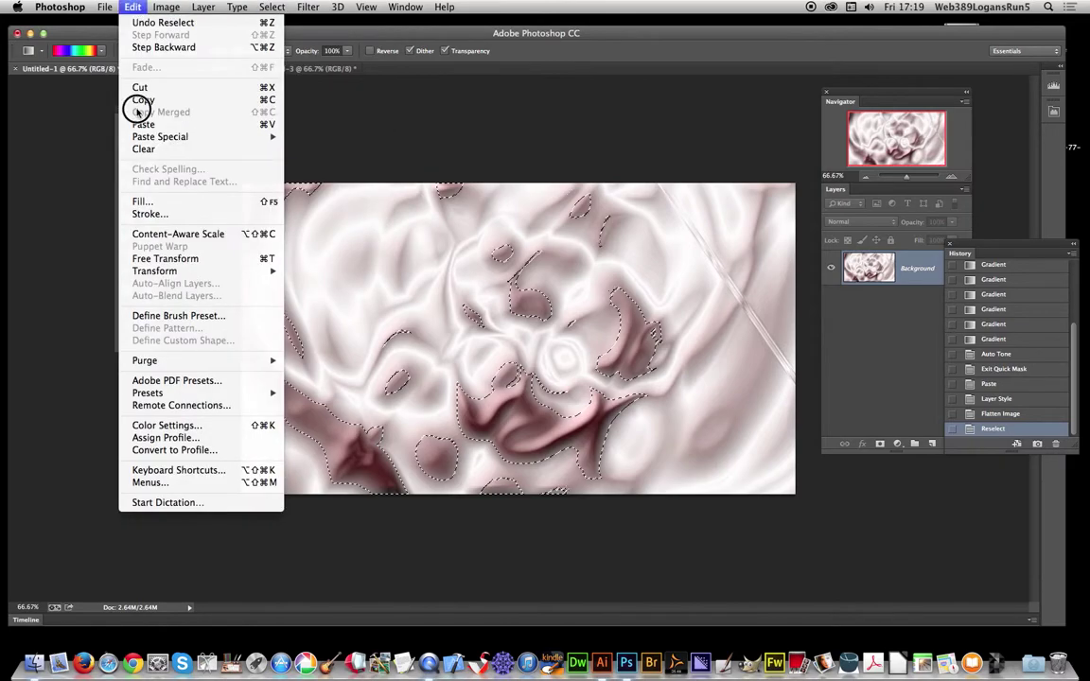
click(140, 100)
click(132, 7)
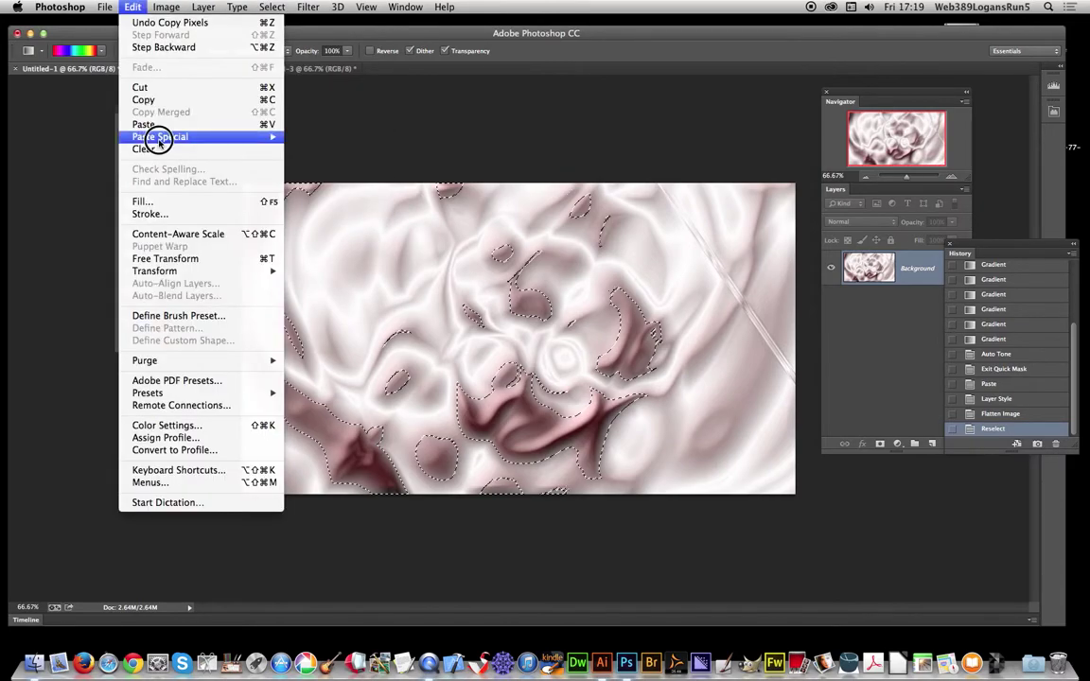
click(151, 123)
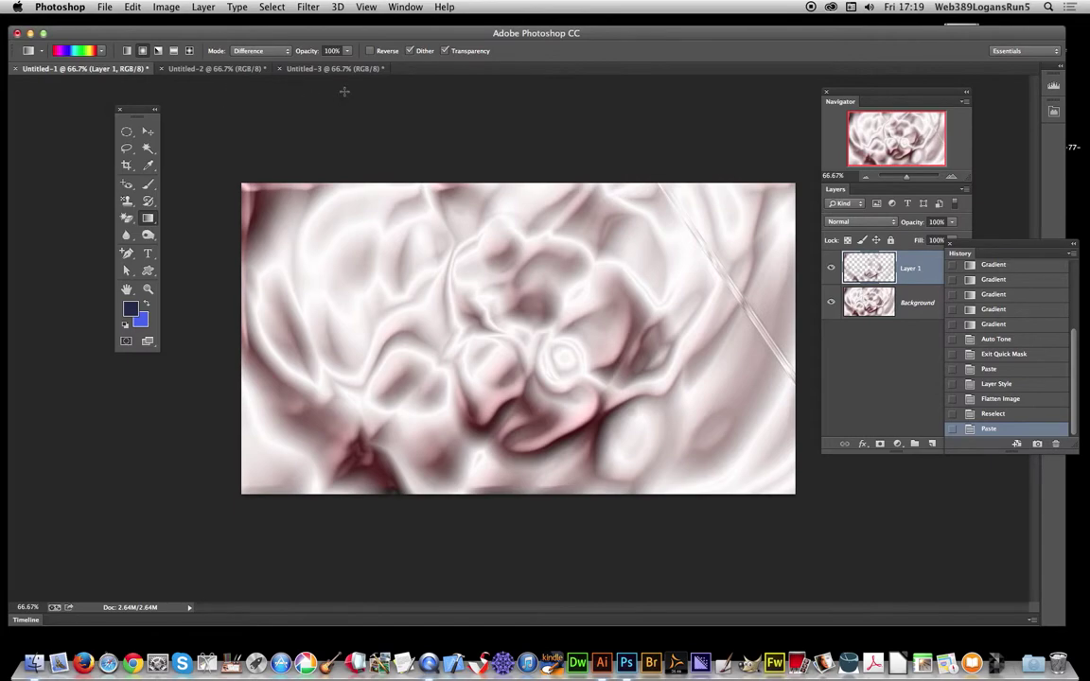
- Give Layer 1 a dark red Color Overlay layer style
click(203, 7)
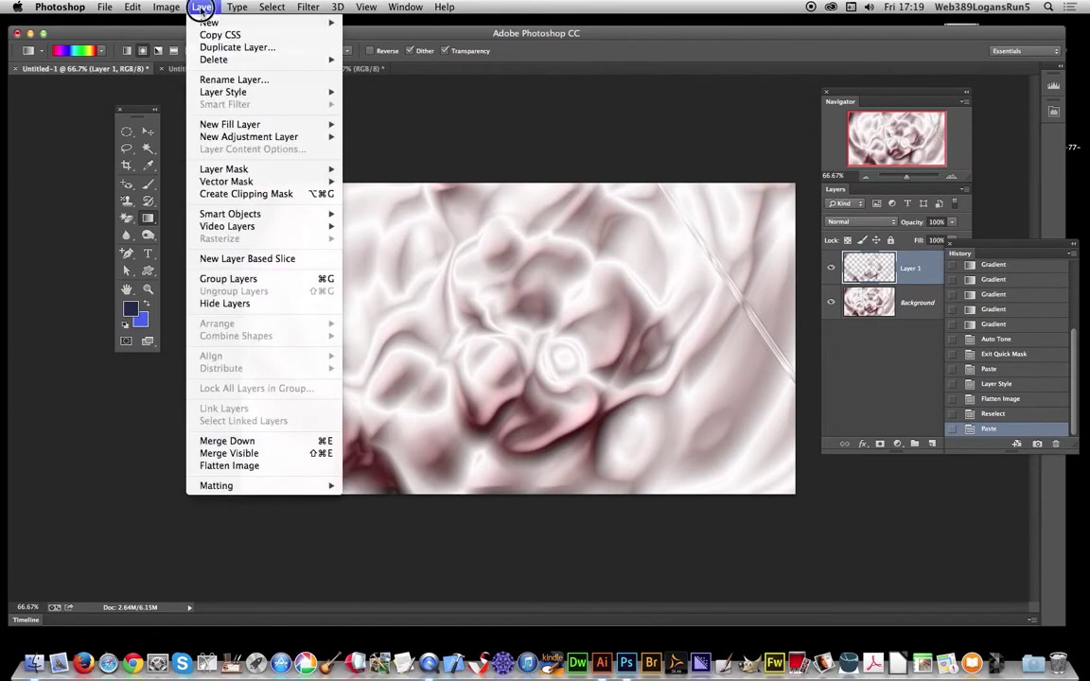
mouse_move(223, 91)
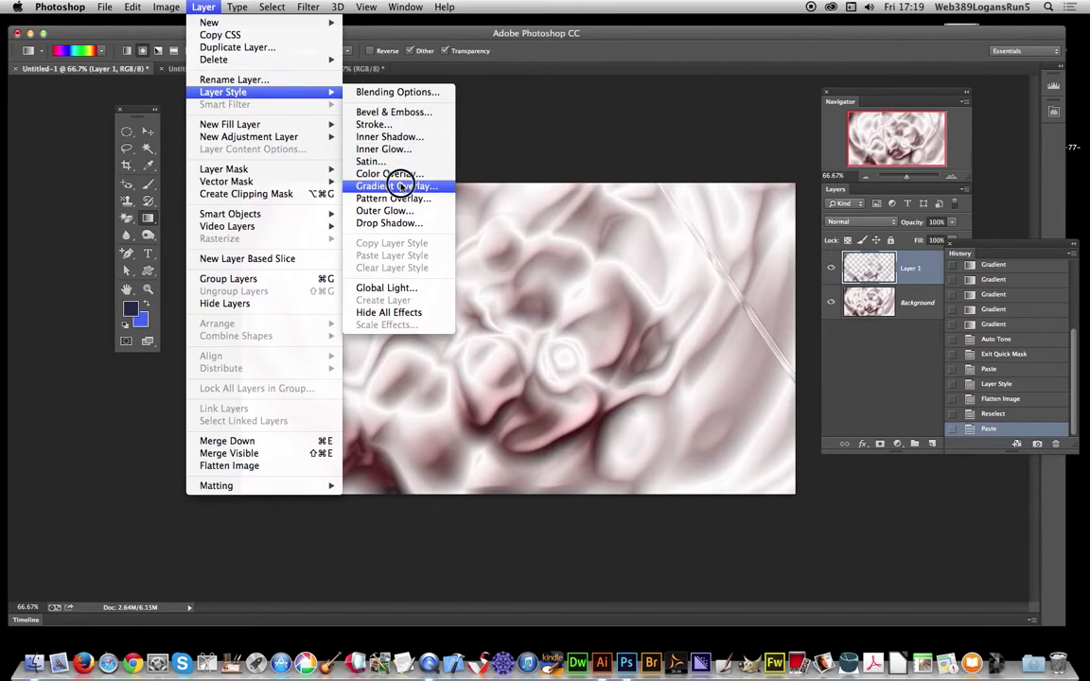
click(474, 210)
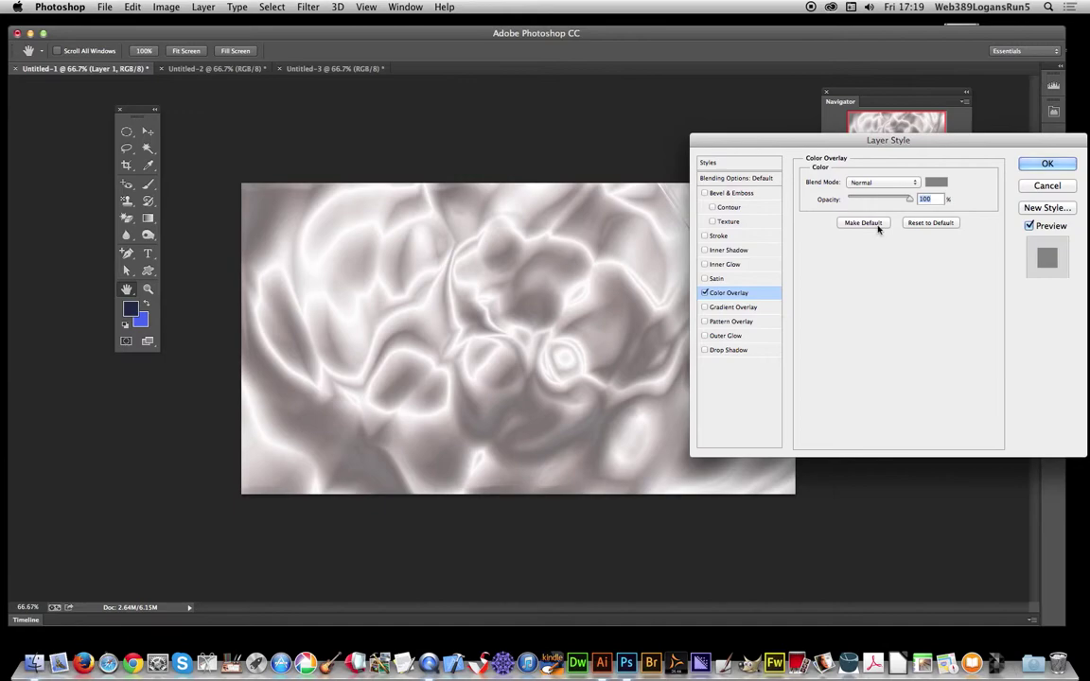
click(935, 182)
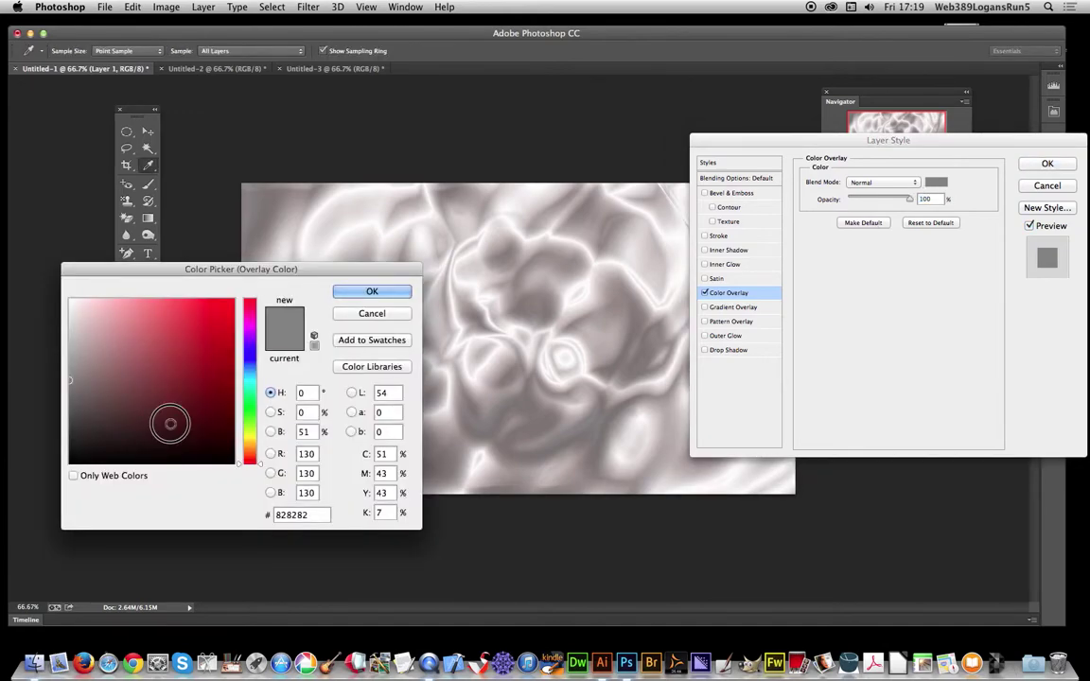
click(170, 423)
click(375, 290)
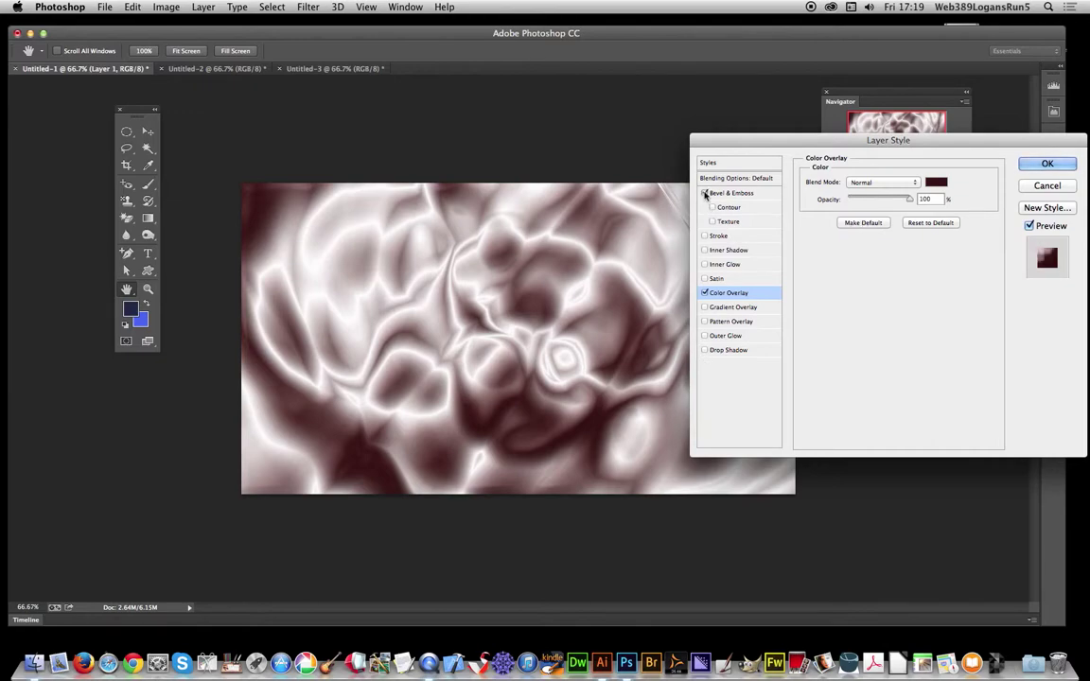
- Add Bevel & Emboss with depth 240%, size 65 px, angle 124°, altitude 53, and apply
click(704, 193)
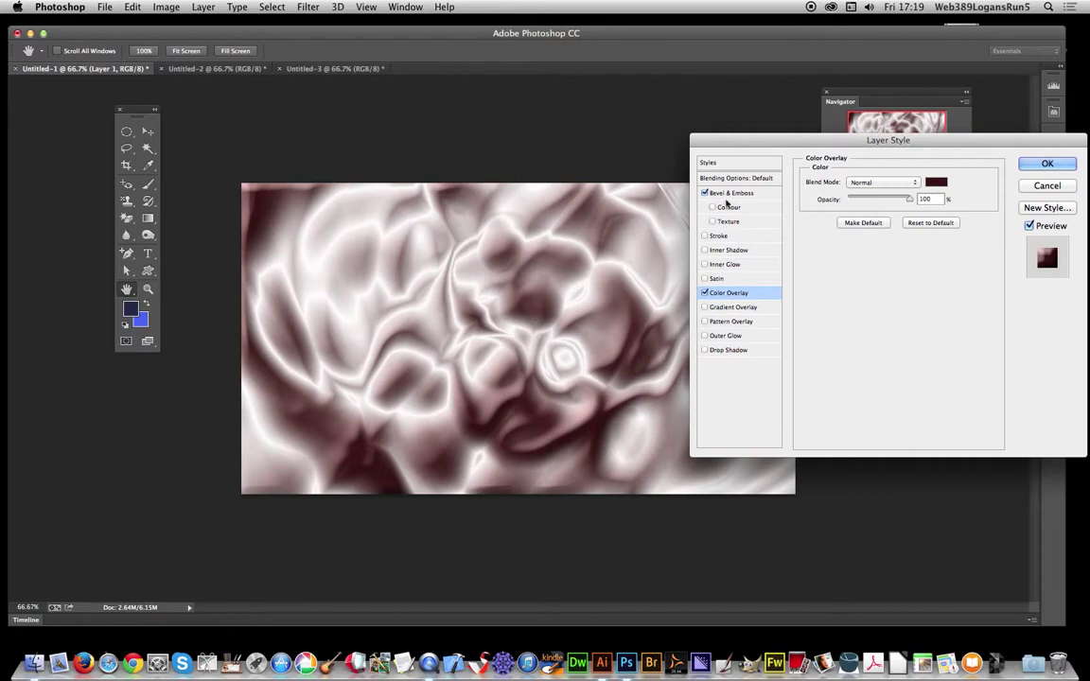
click(730, 193)
drag(870, 217, 870, 247)
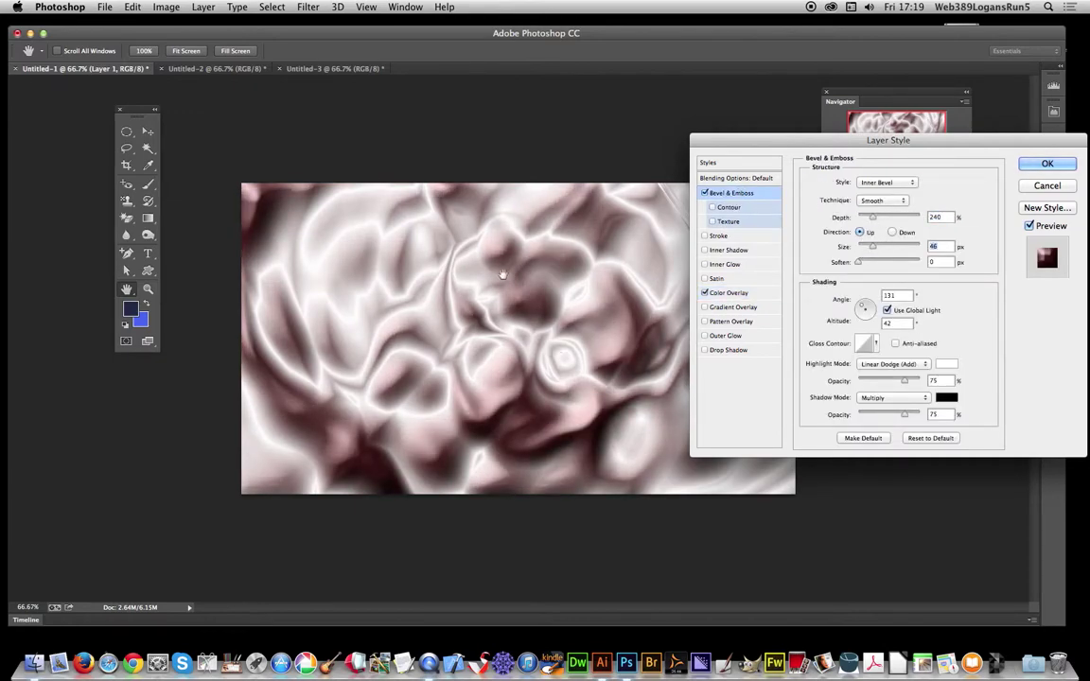
drag(873, 250, 876, 248)
mouse_move(863, 305)
mouse_down()
mouse_move(856, 292)
mouse_move(864, 309)
mouse_up()
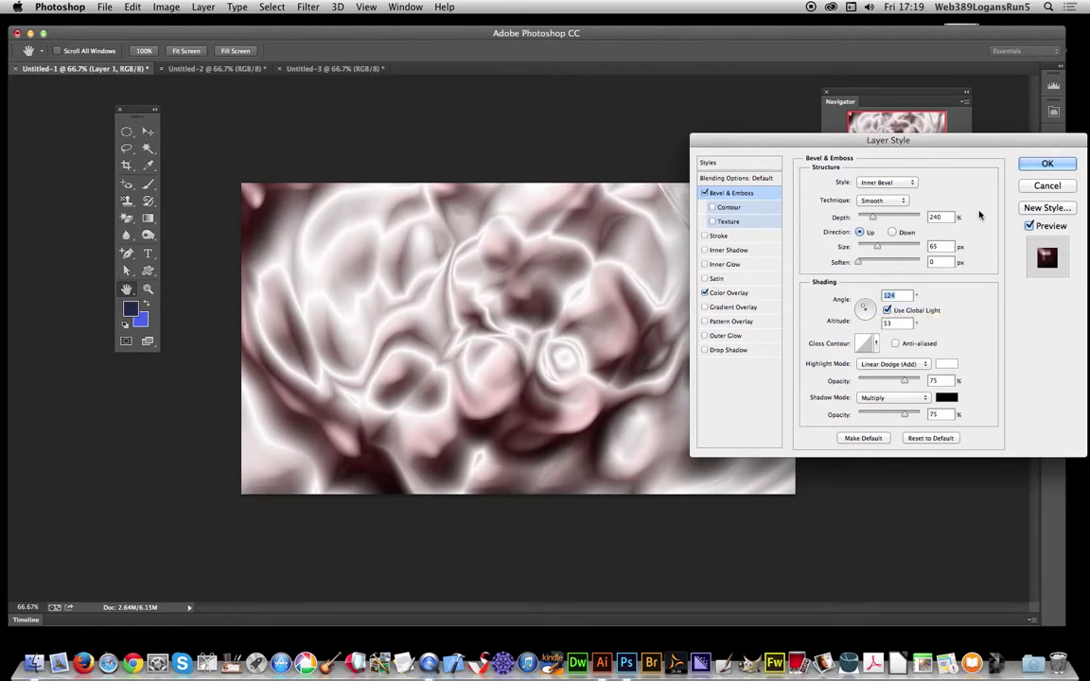
click(1034, 166)
- Flatten the styled texture into one Background layer and select the whole canvas
click(166, 7)
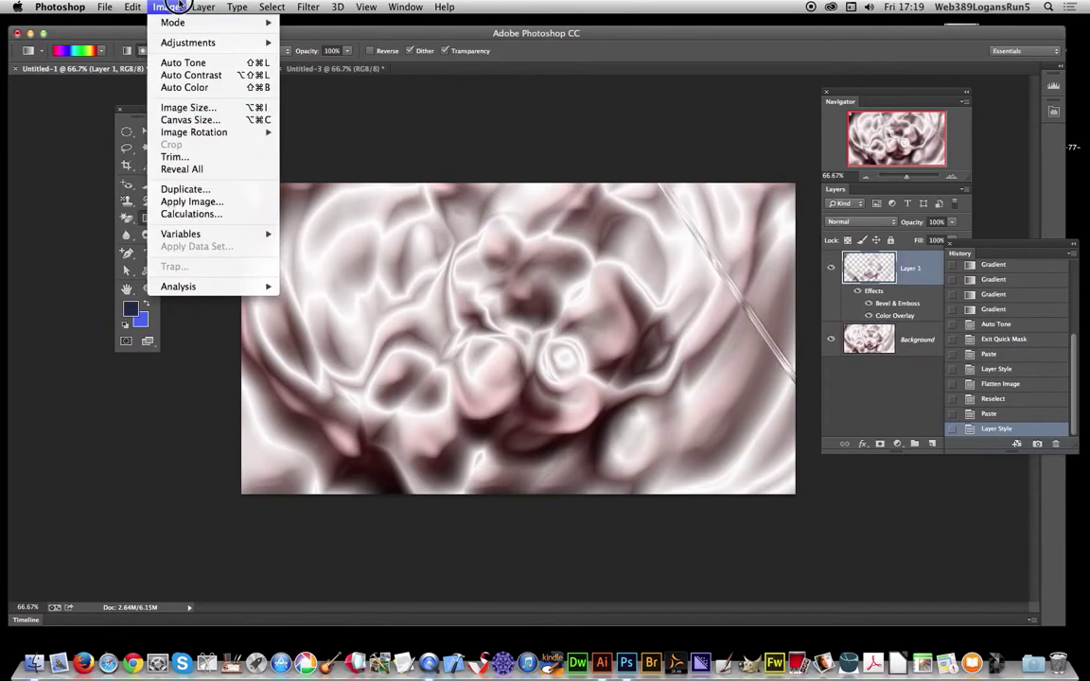
click(208, 463)
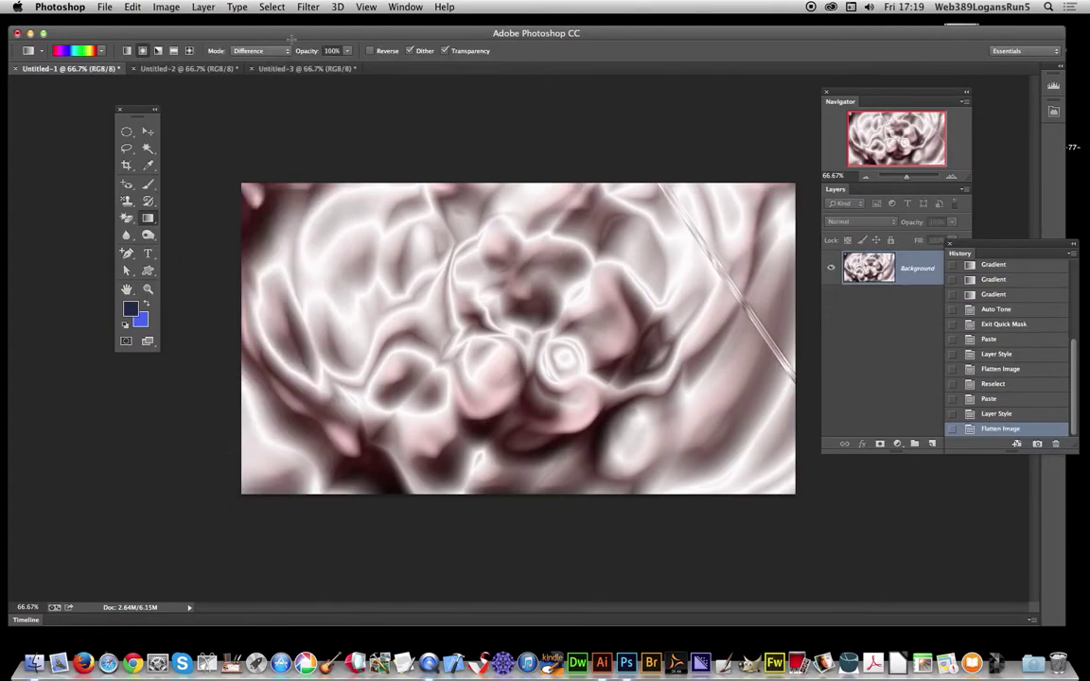
click(270, 6)
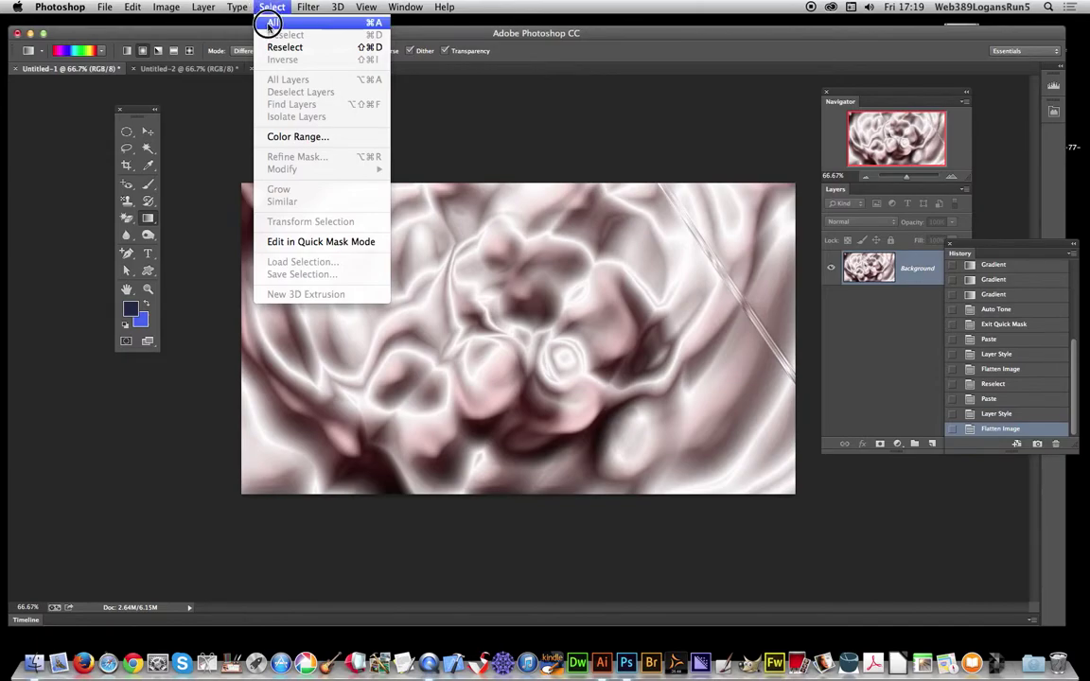
click(274, 22)
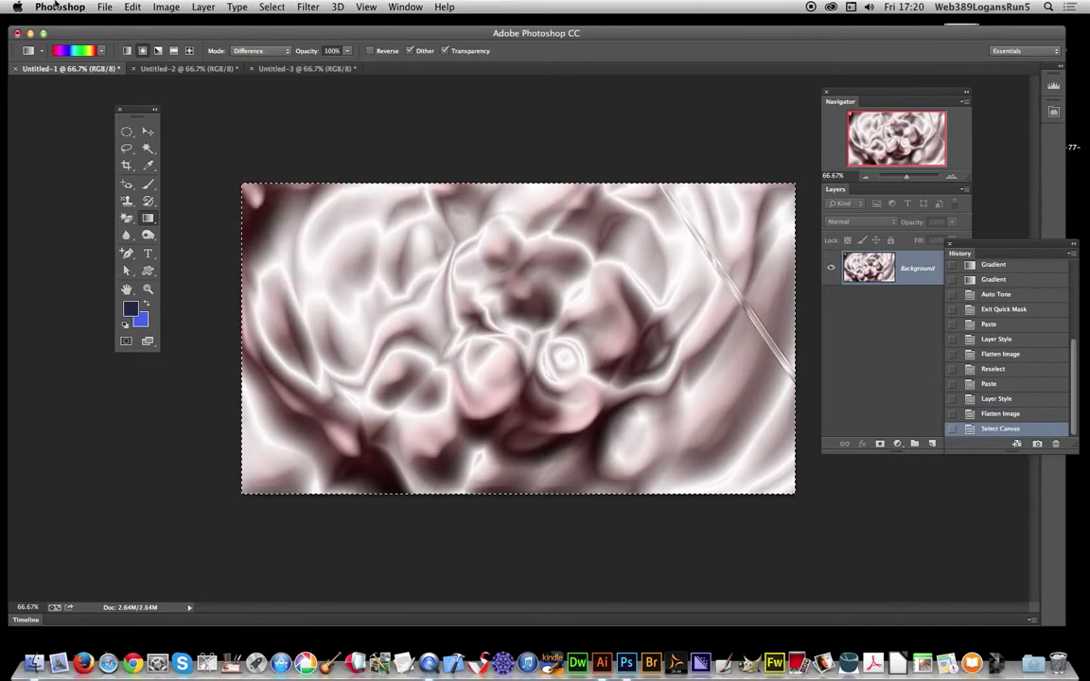
- Copy the flattened texture and switch to the blank Untitled-2 document
click(132, 7)
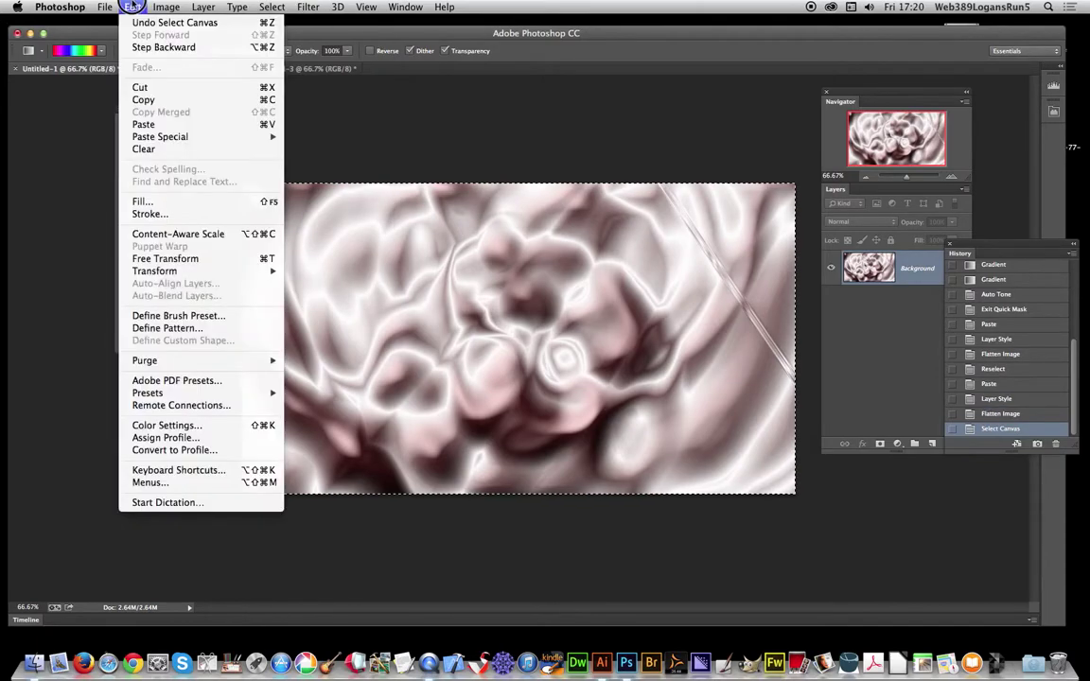
click(152, 99)
click(183, 70)
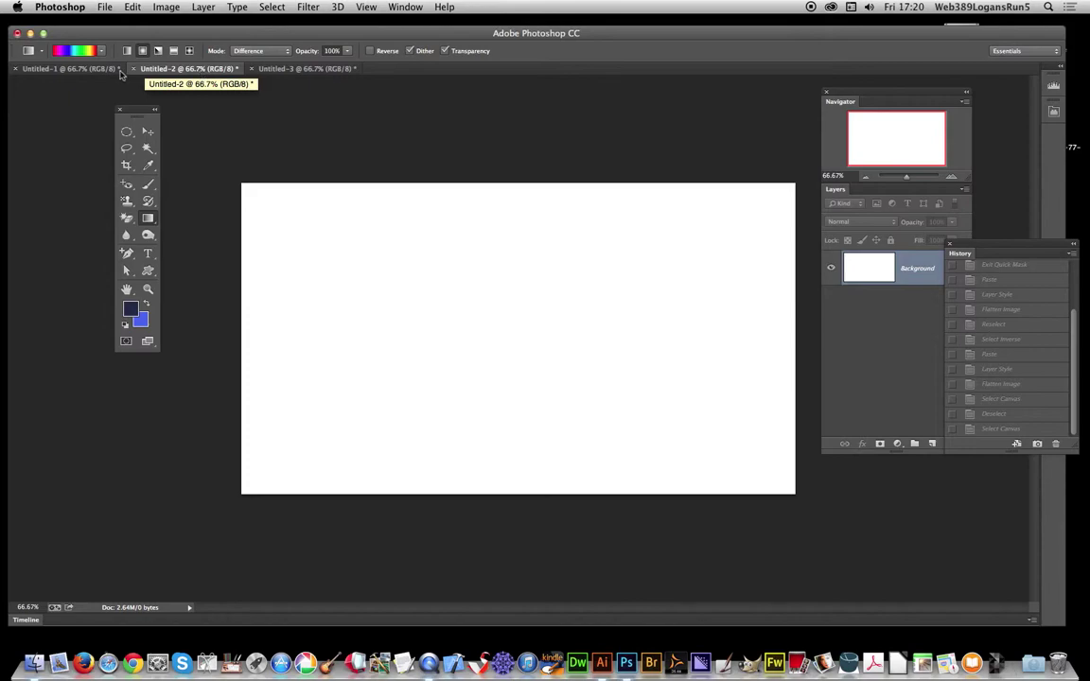
- Reset default colours, paste the texture into a quick mask, and convert it to a selection
key(d)
click(126, 342)
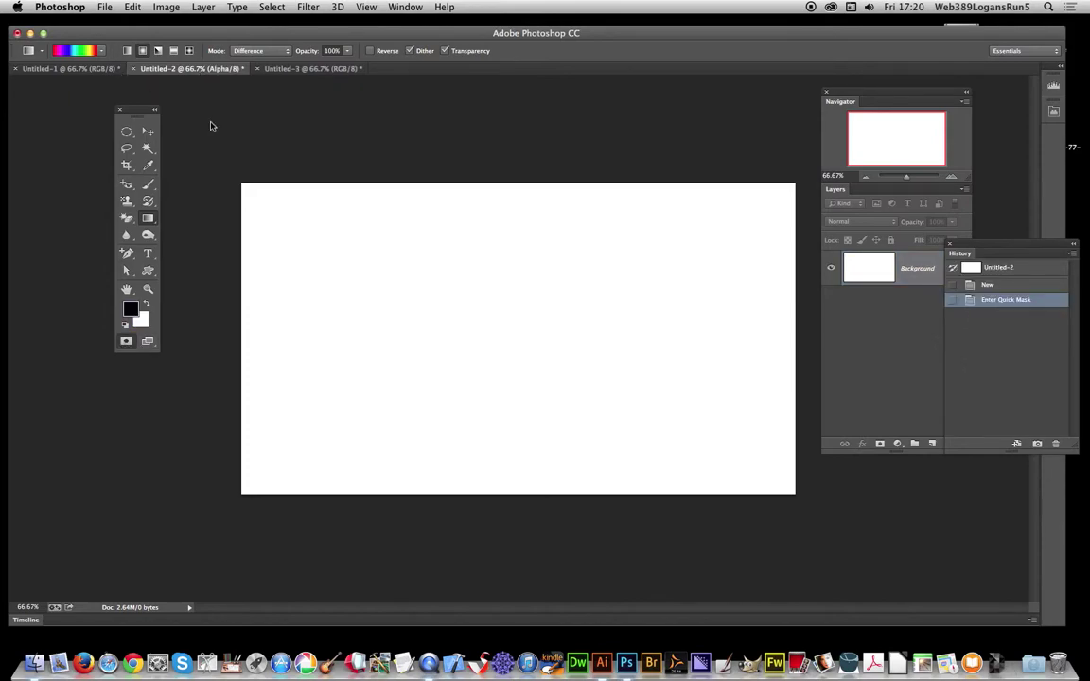
click(132, 7)
click(150, 121)
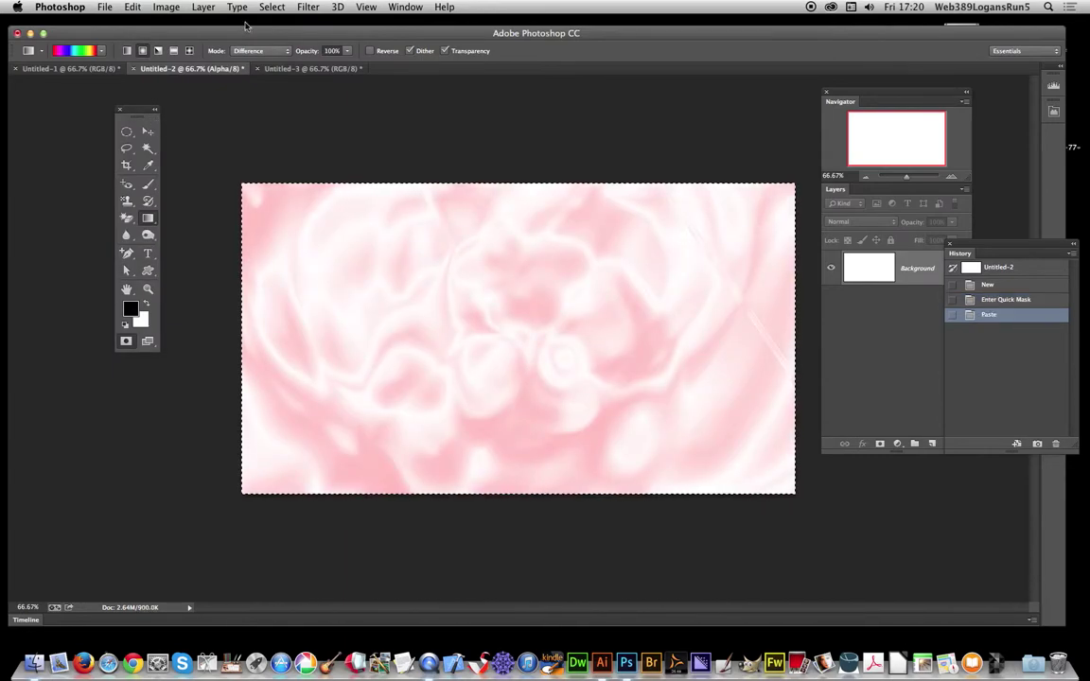
click(126, 343)
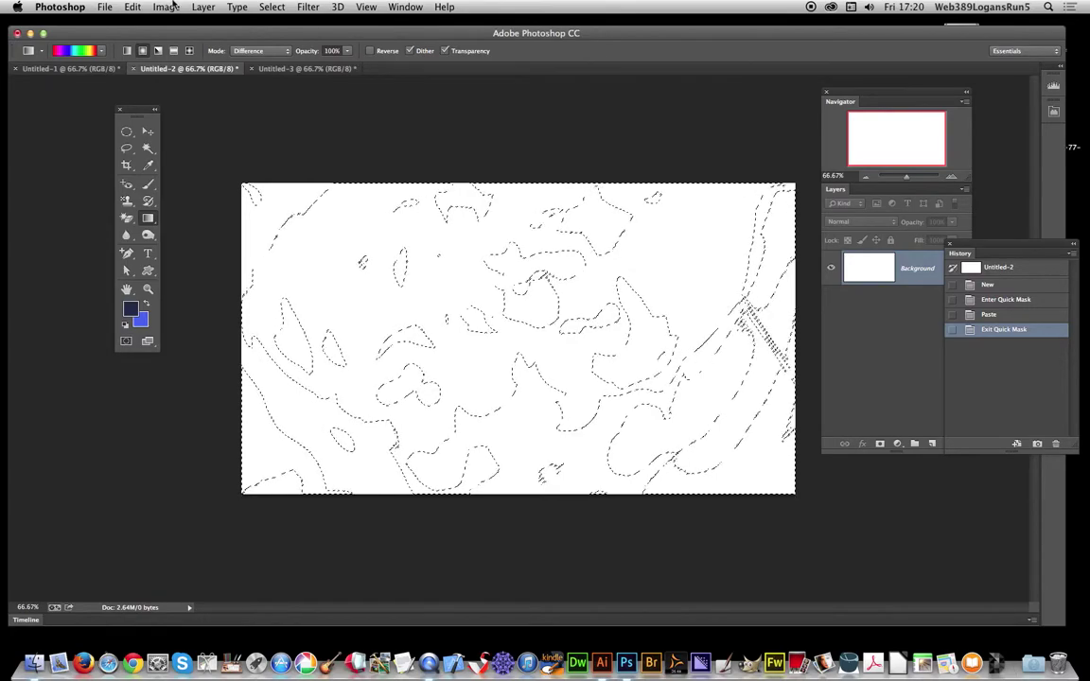
- Copy the selected area and paste it as a new Layer 1
click(138, 8)
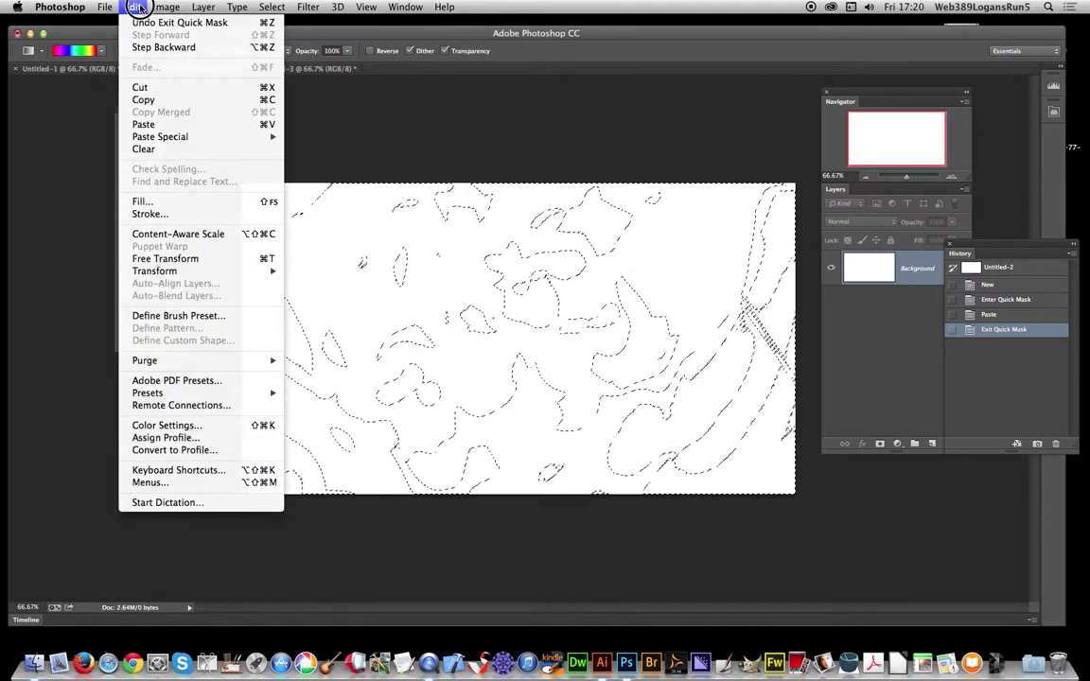
click(144, 99)
click(133, 7)
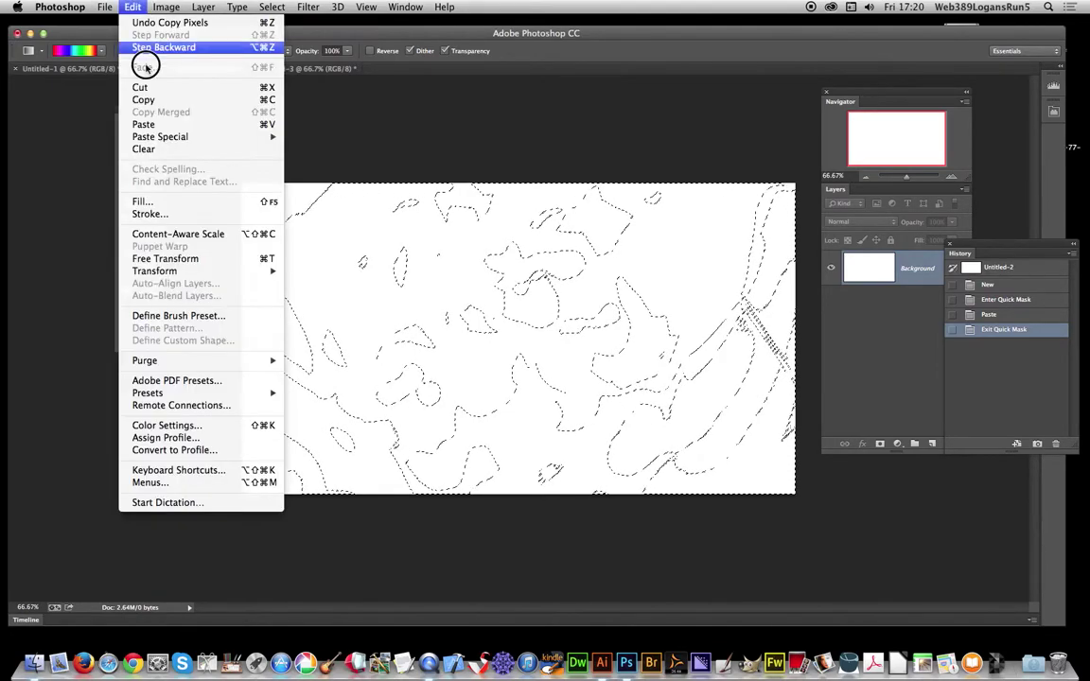
click(151, 124)
click(204, 8)
mouse_move(227, 93)
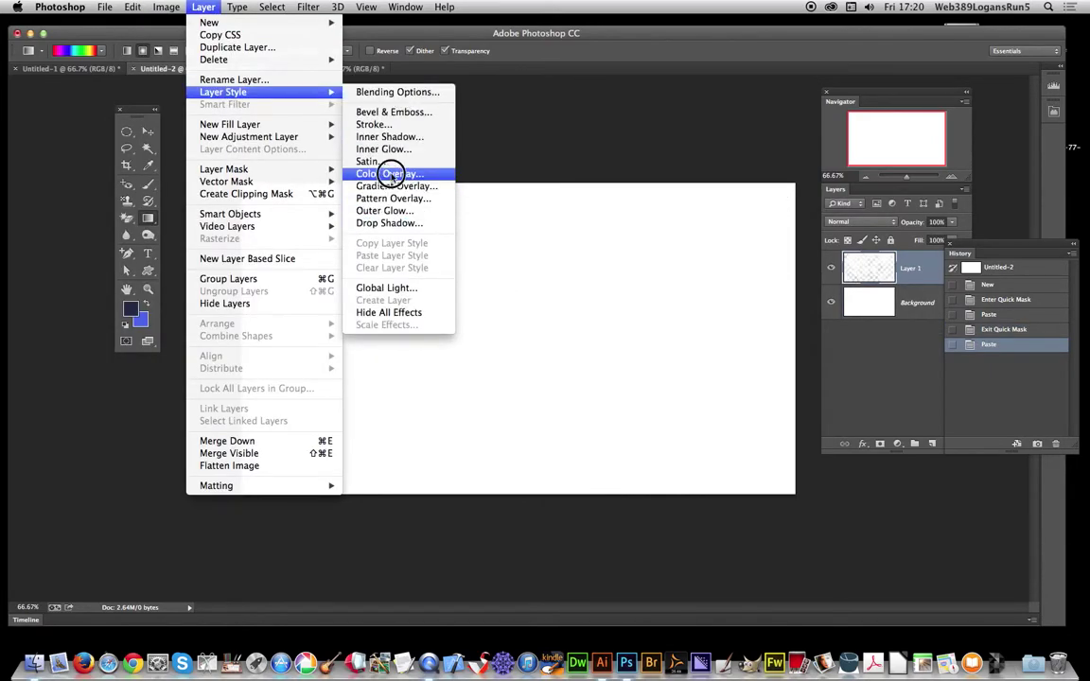
- Add a dark red Color Overlay and Bevel & Emboss at 178% depth, 21 px size
click(388, 174)
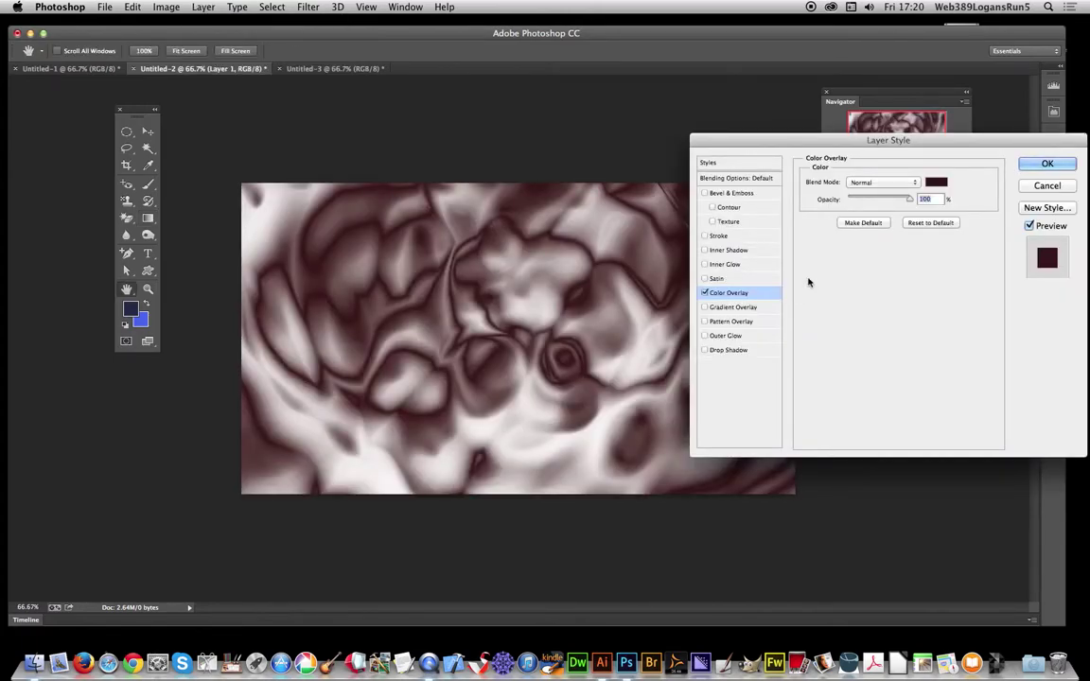
click(704, 194)
click(743, 194)
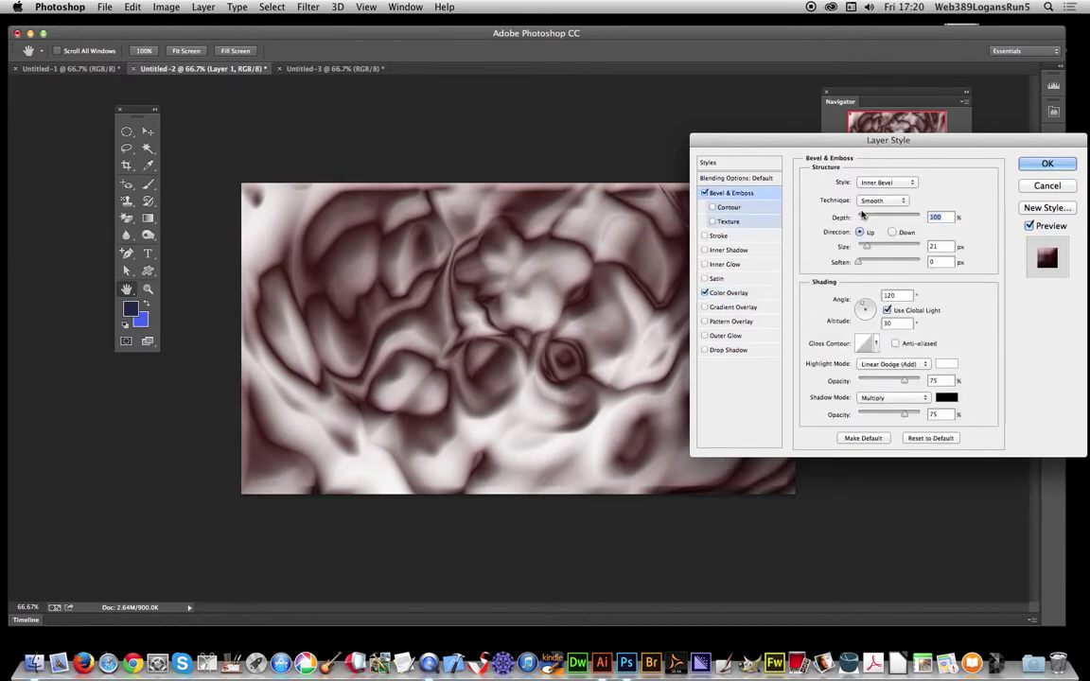
drag(861, 216, 869, 216)
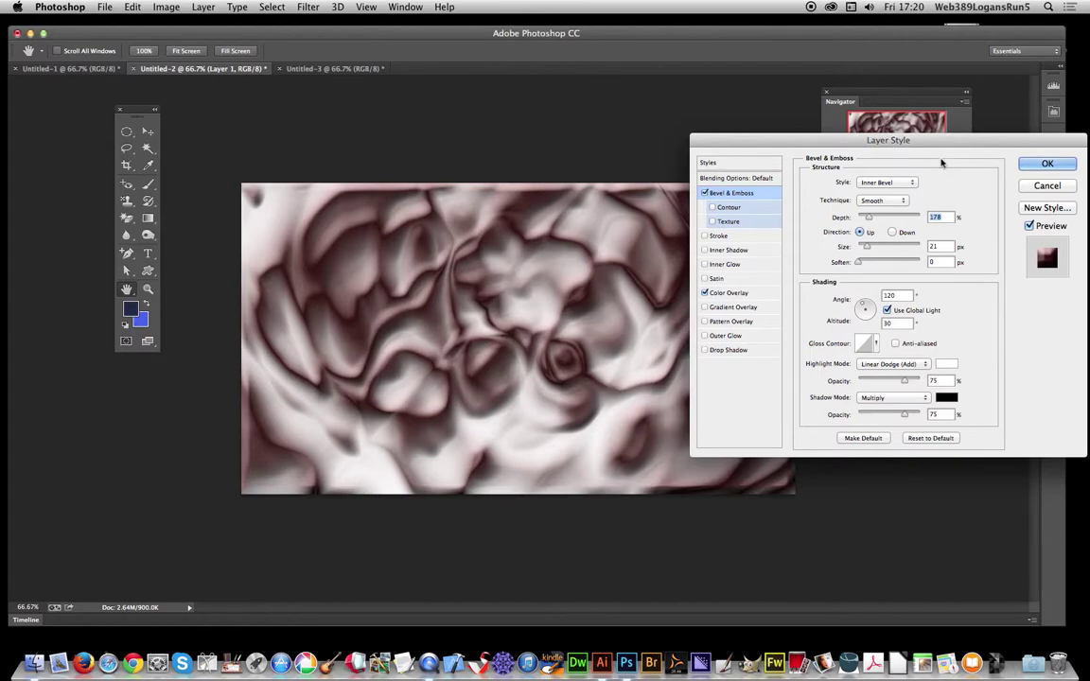
- Apply the overlay and bevel style, then flatten Untitled-2 into a single layer
key(Return)
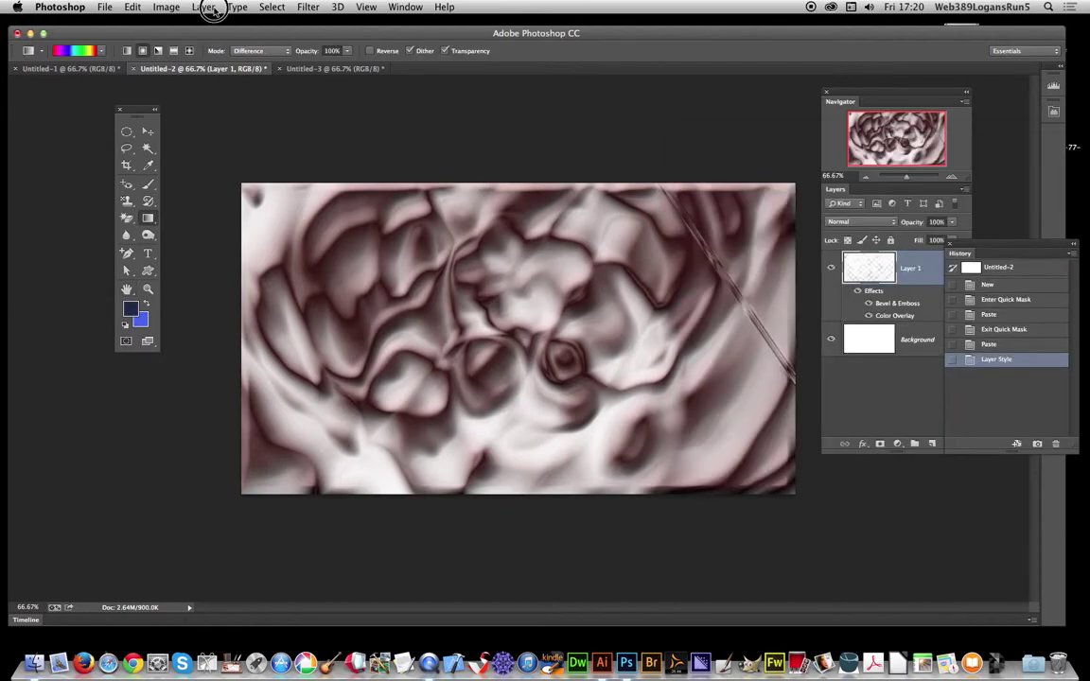
click(205, 8)
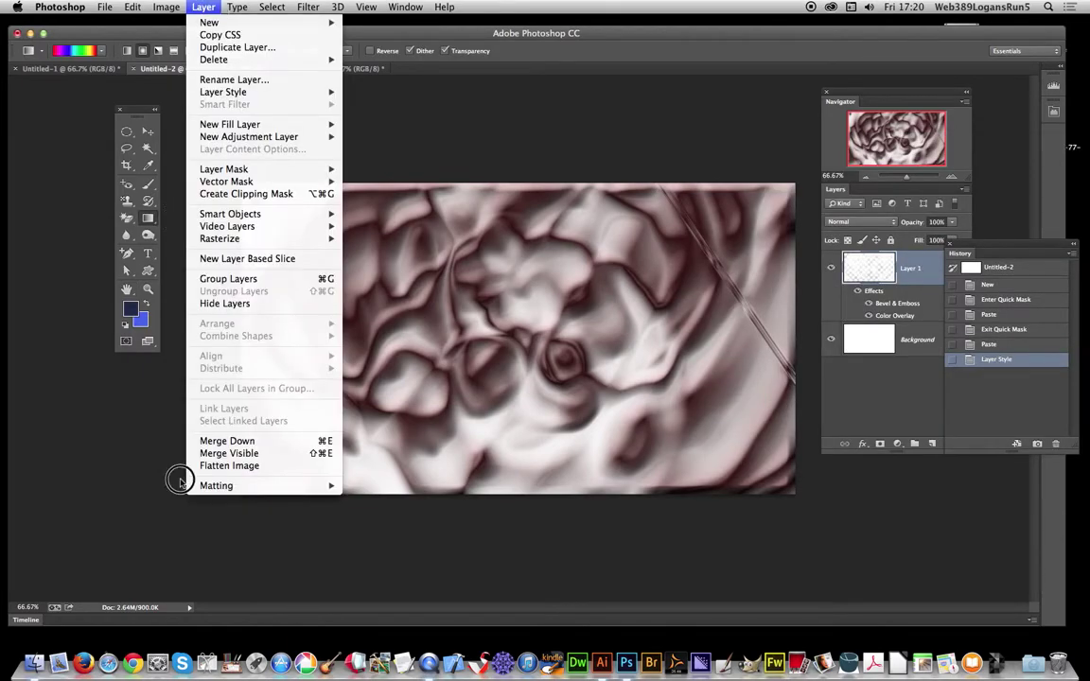
click(229, 464)
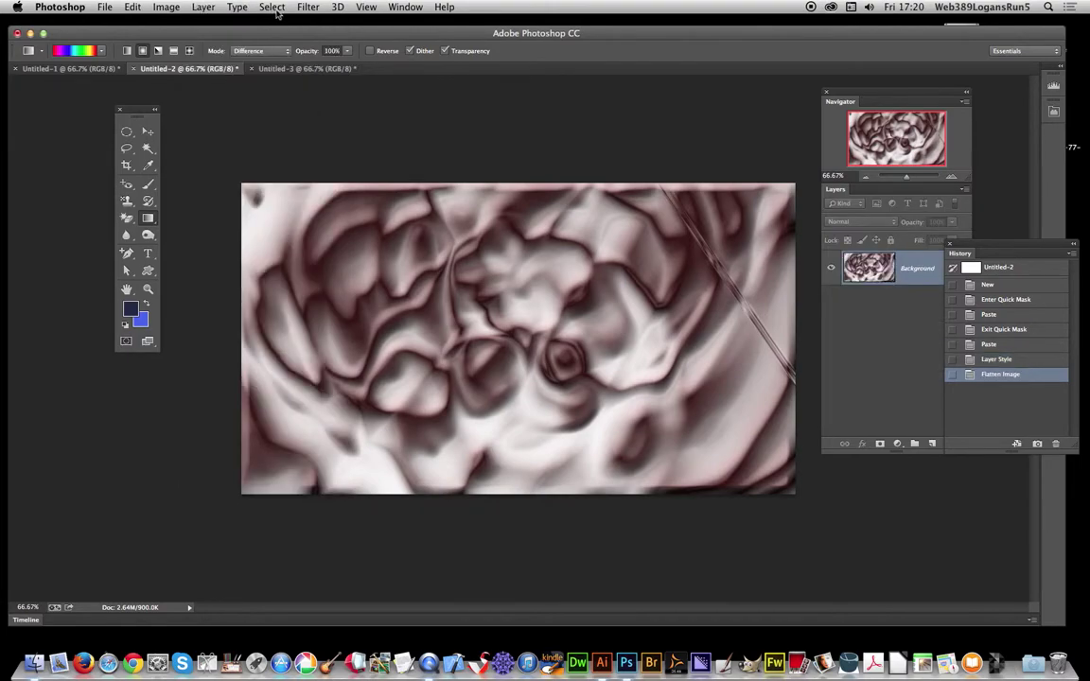
- Reload the previous selection and invert it
click(271, 6)
click(283, 47)
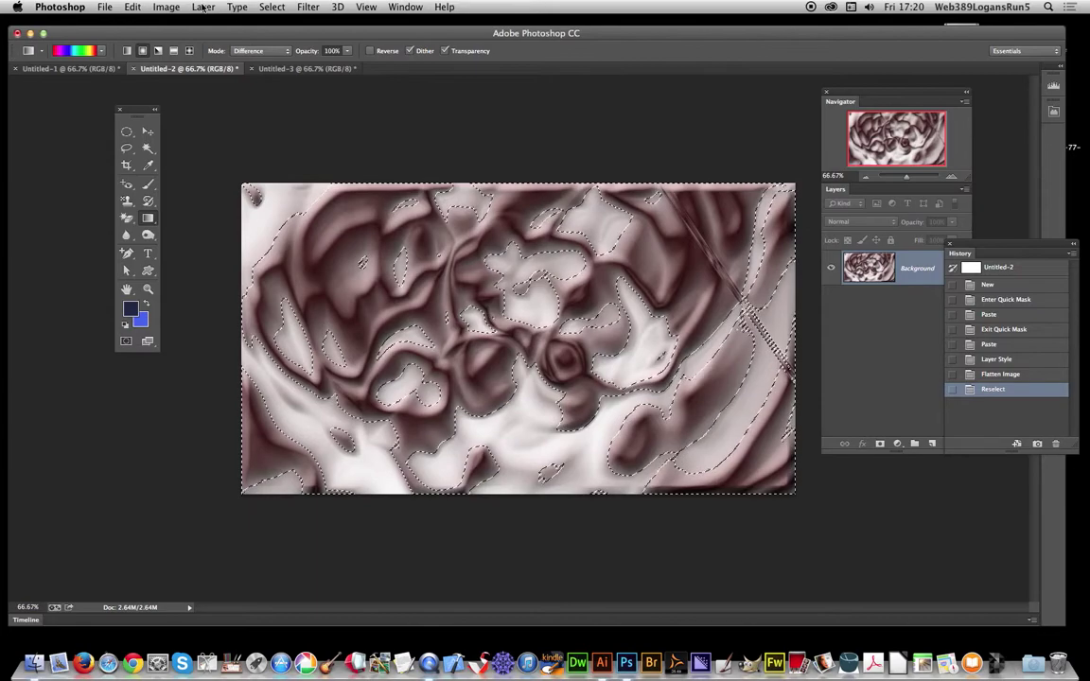
click(271, 7)
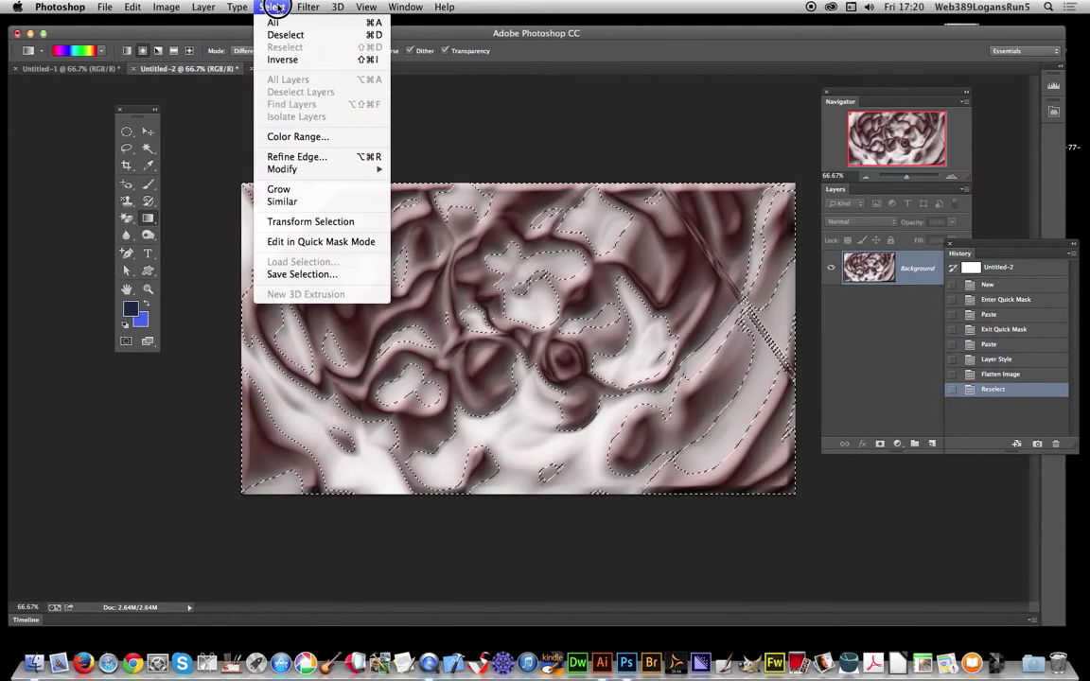
click(284, 59)
- Copy the inverted area and paste it as a new Layer 1
click(133, 6)
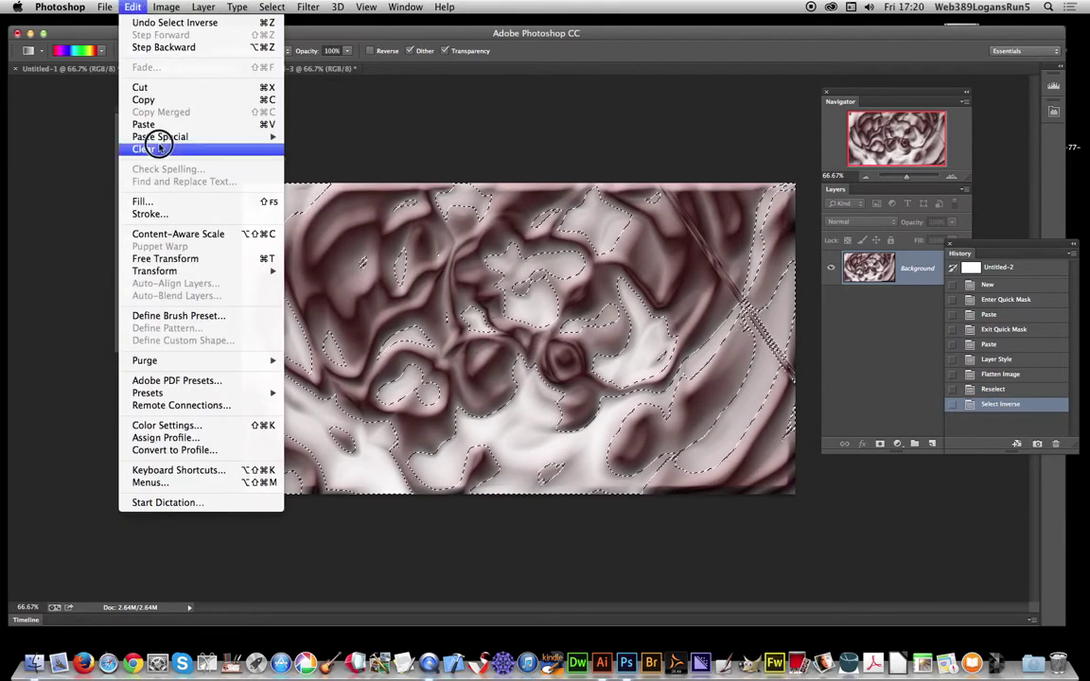
click(156, 99)
click(139, 8)
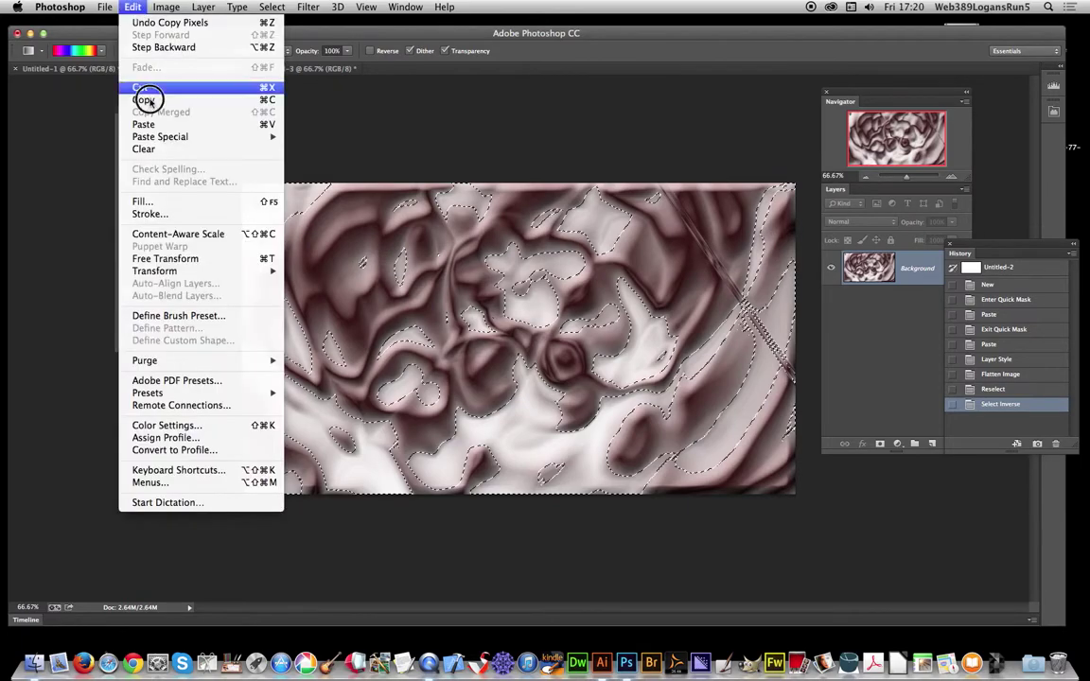
click(167, 126)
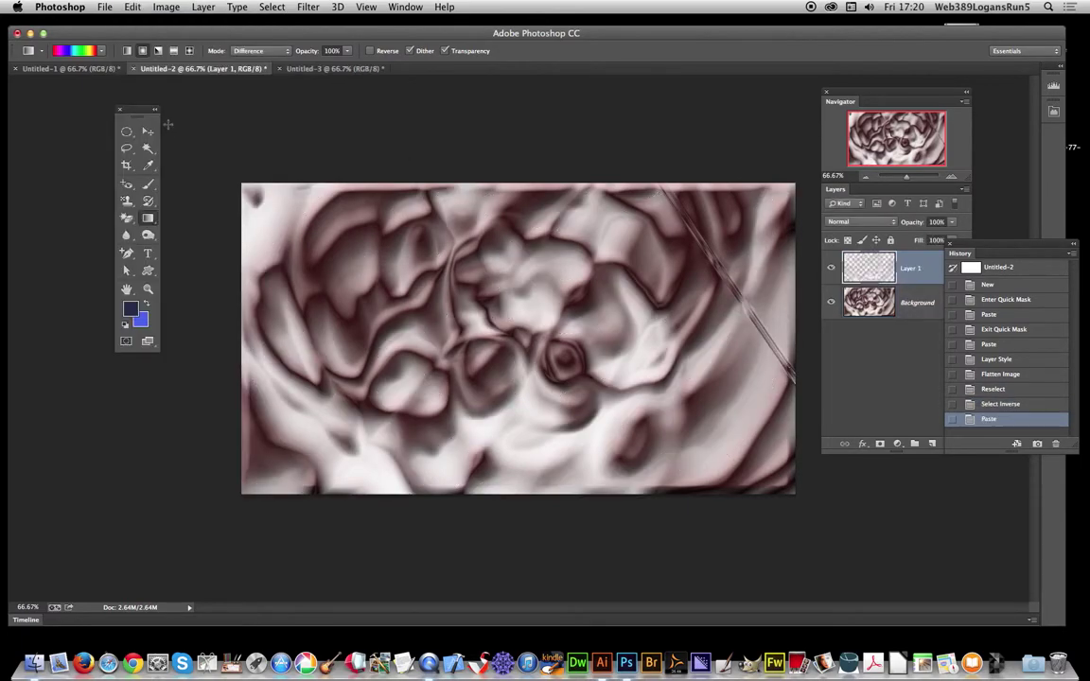
click(219, 7)
mouse_move(251, 90)
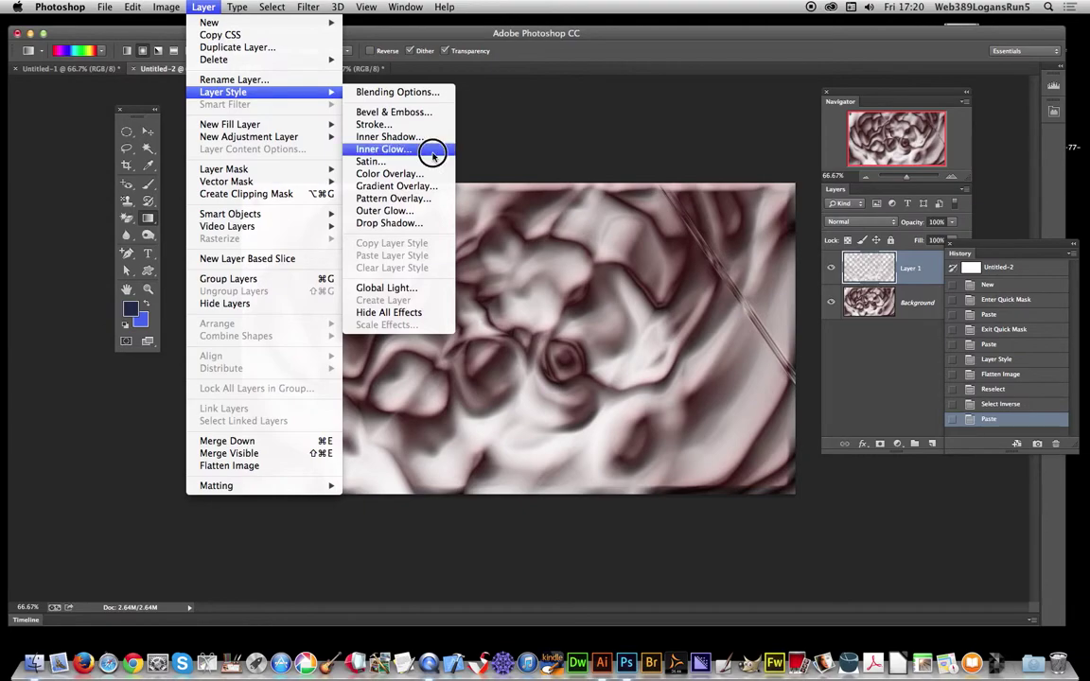
- Add a Color Overlay of red #790808 to the pasted layer
click(413, 176)
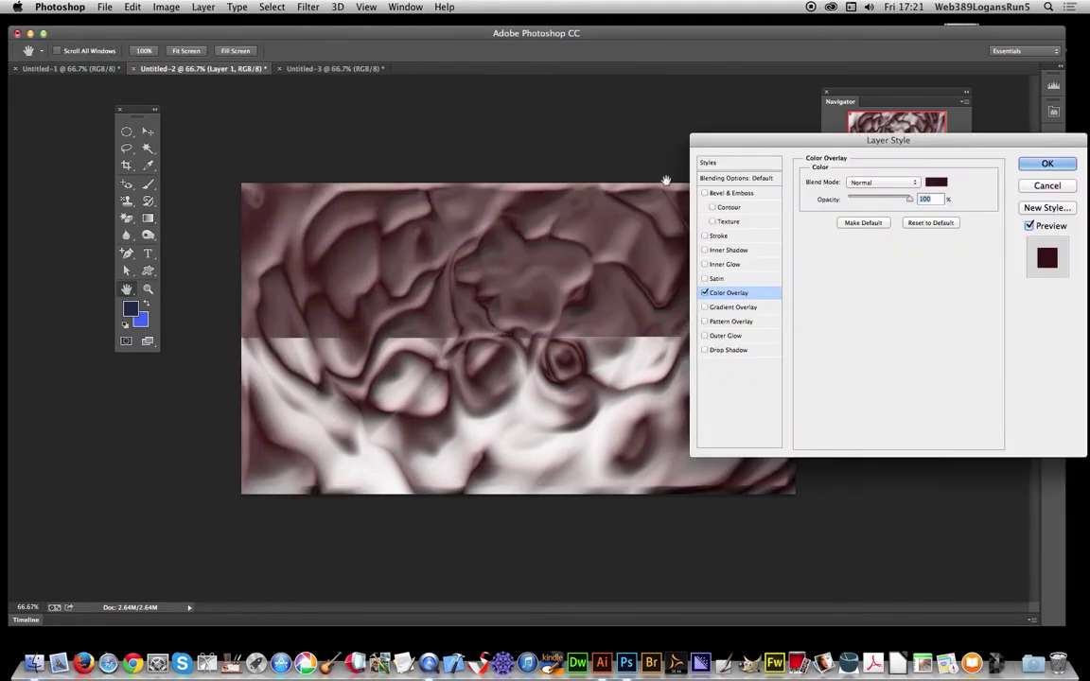
click(741, 293)
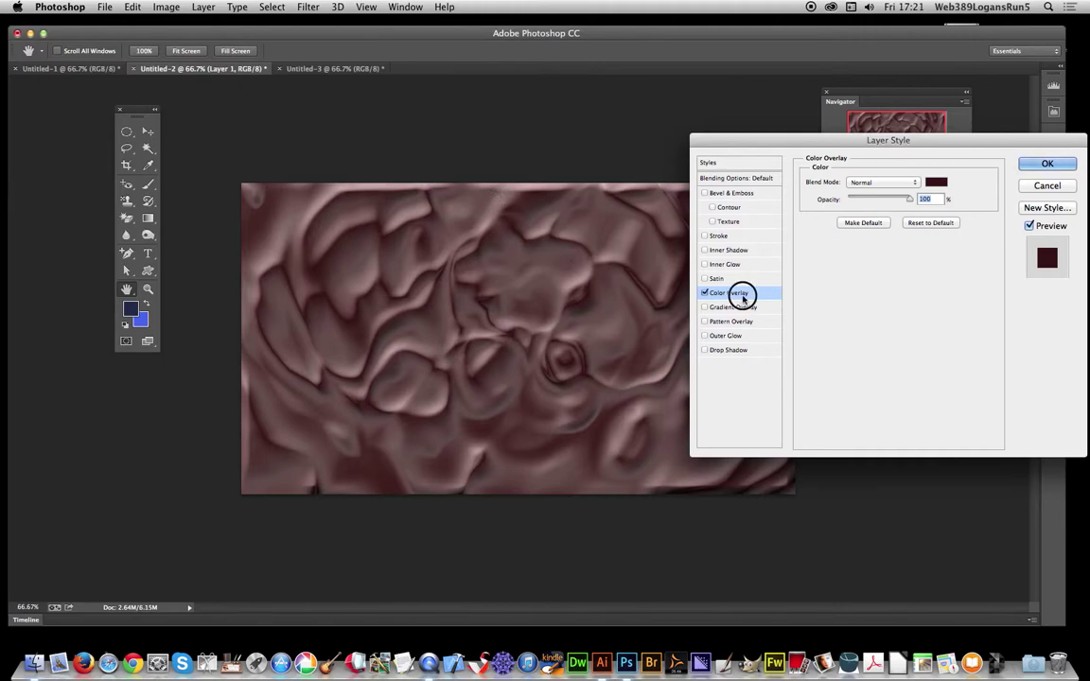
click(936, 181)
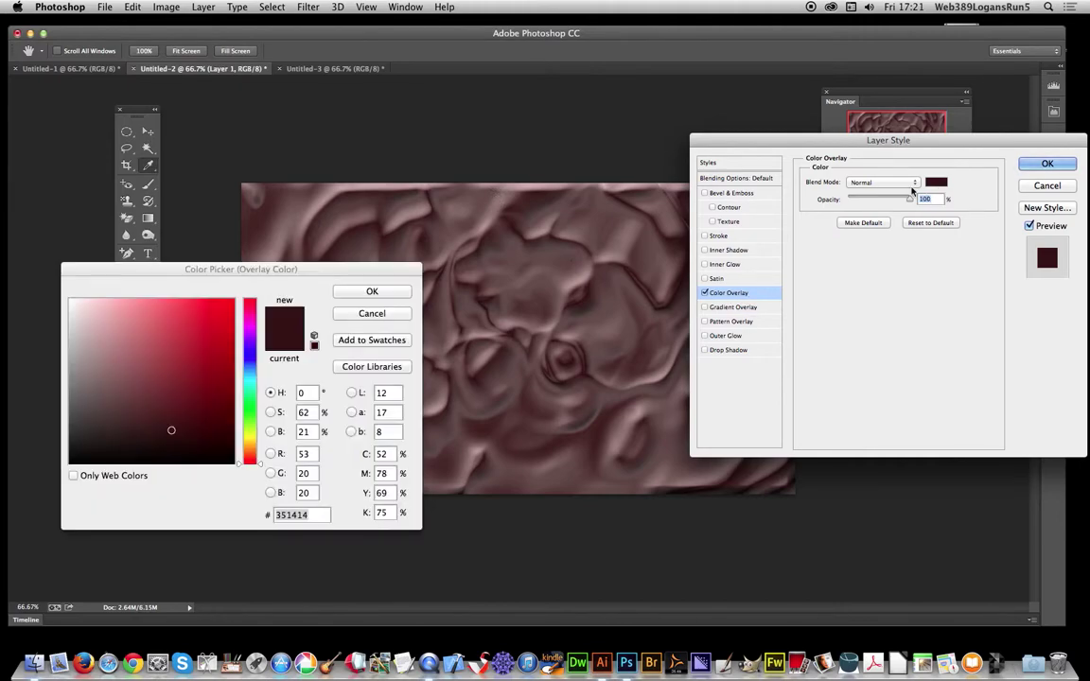
mouse_move(223, 399)
mouse_down()
mouse_move(223, 383)
mouse_move(222, 407)
mouse_up()
click(371, 291)
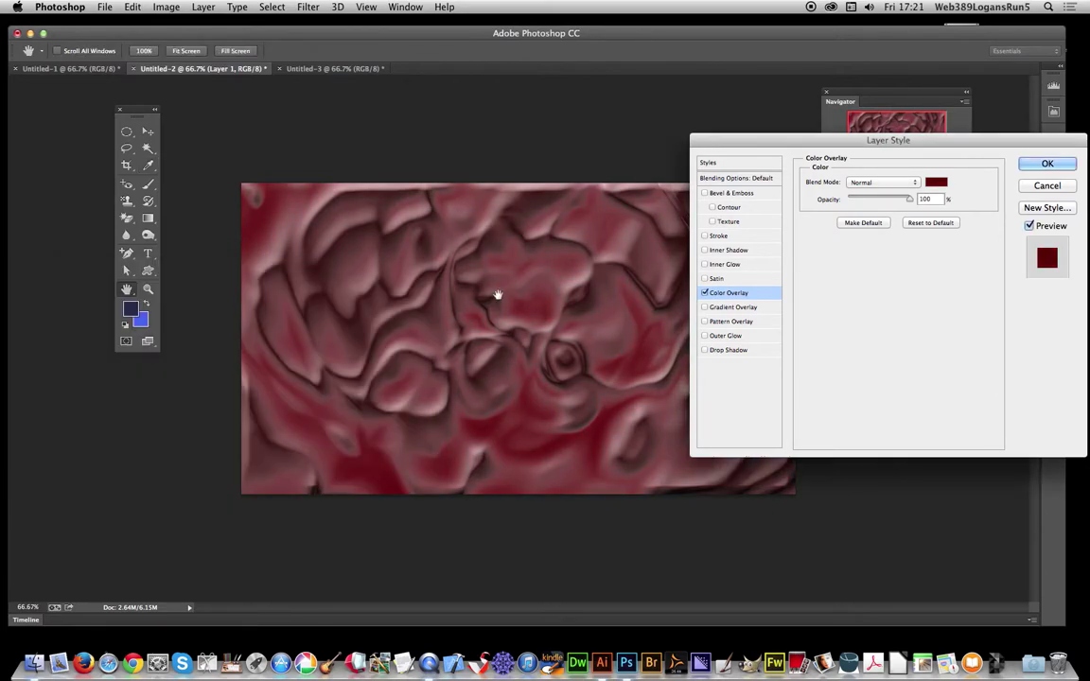
- Add Bevel & Emboss with size 29 px, angle 153° and altitude 69°, and apply the styles
click(727, 194)
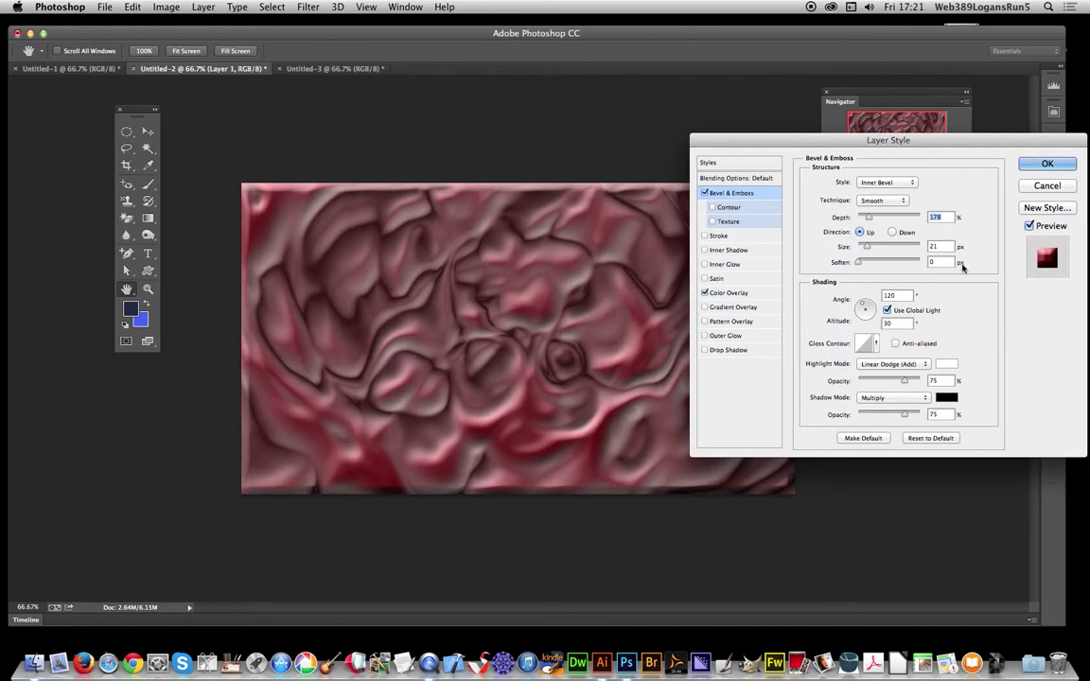
click(862, 305)
click(862, 310)
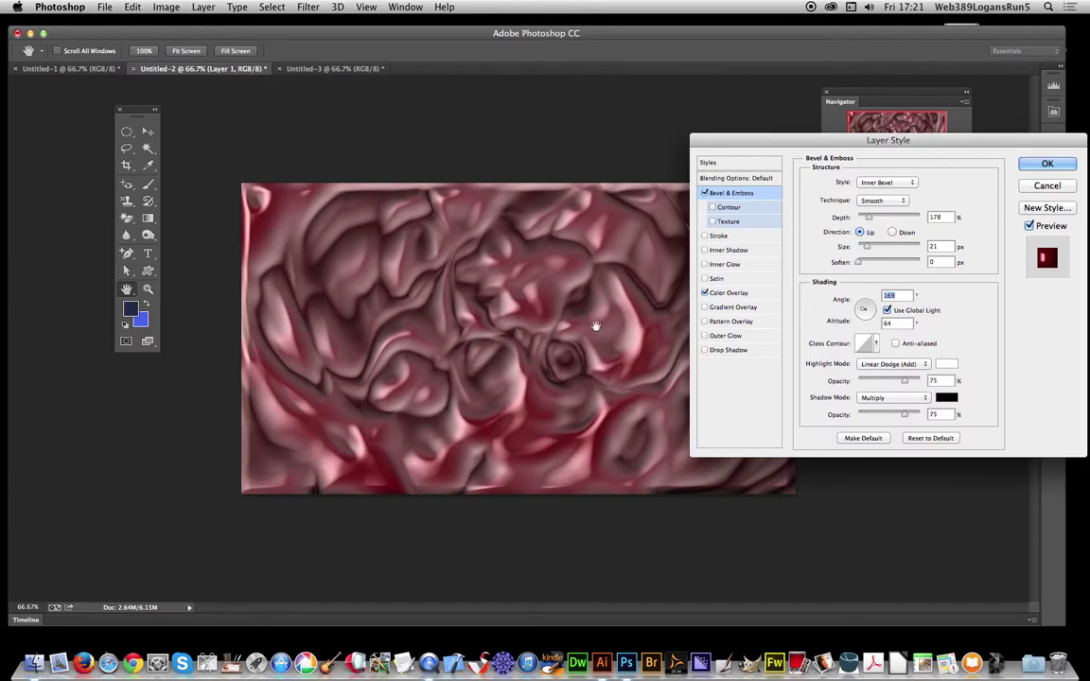
drag(864, 247, 868, 248)
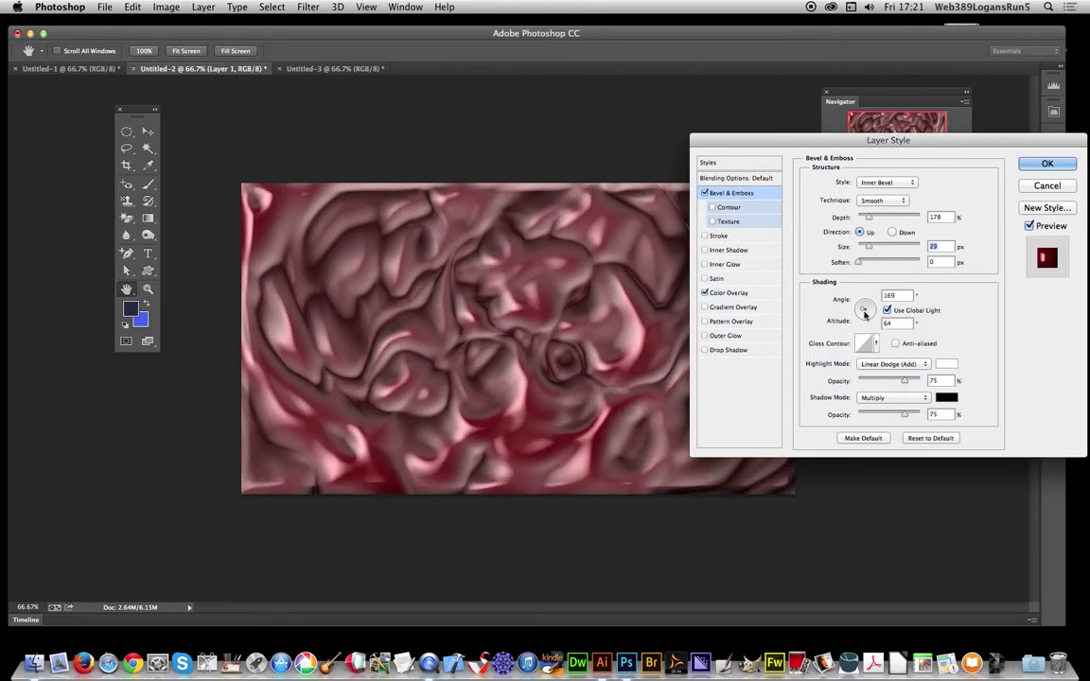
drag(865, 314, 863, 312)
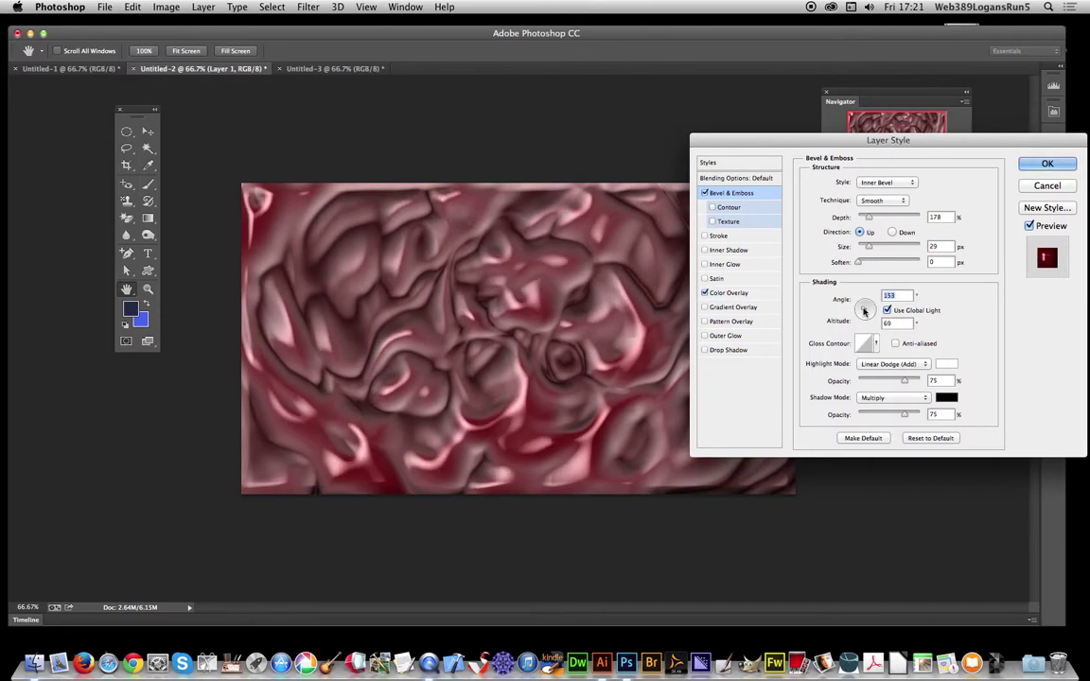
click(1047, 165)
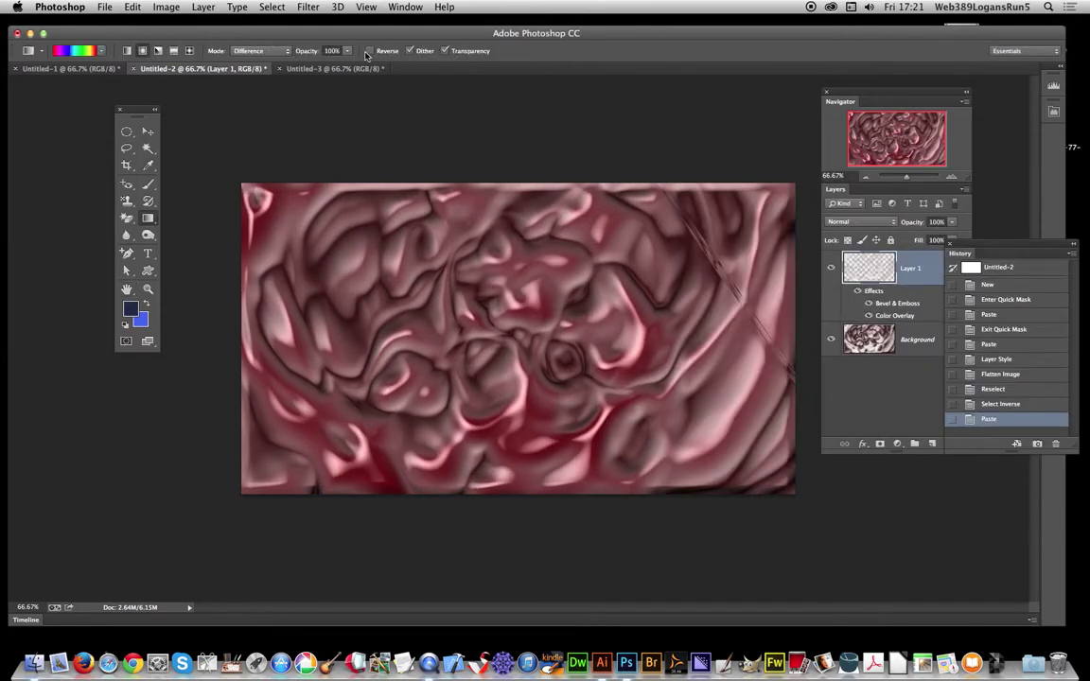
- Flatten the image, copy the whole canvas, and switch to the blank Untitled-3 document
click(205, 7)
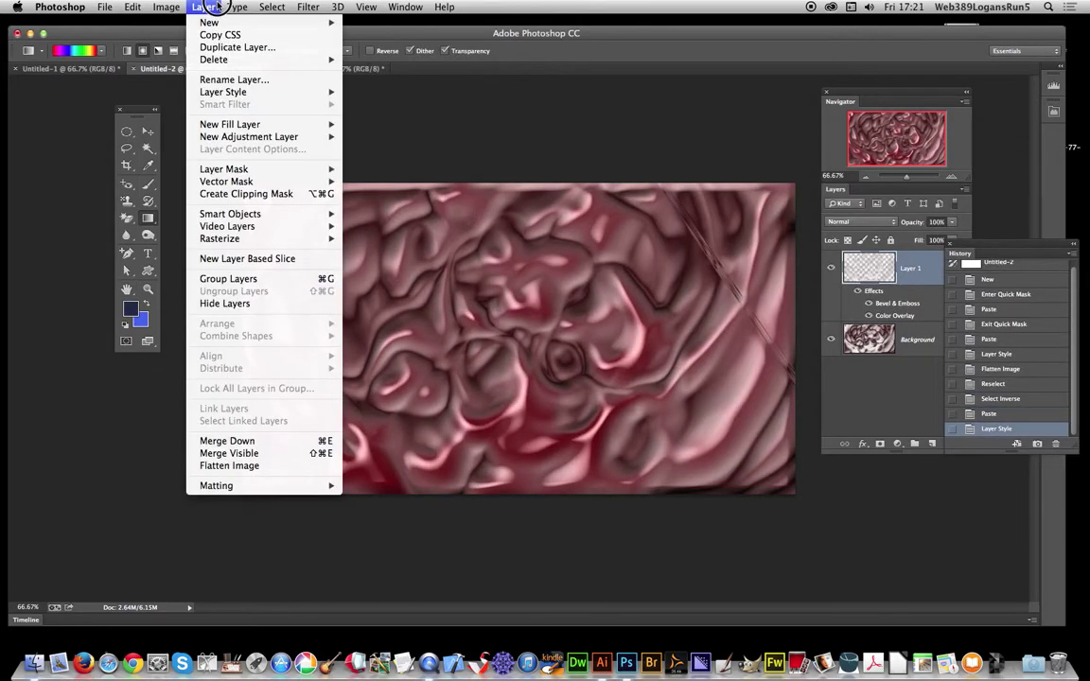
click(214, 469)
click(272, 6)
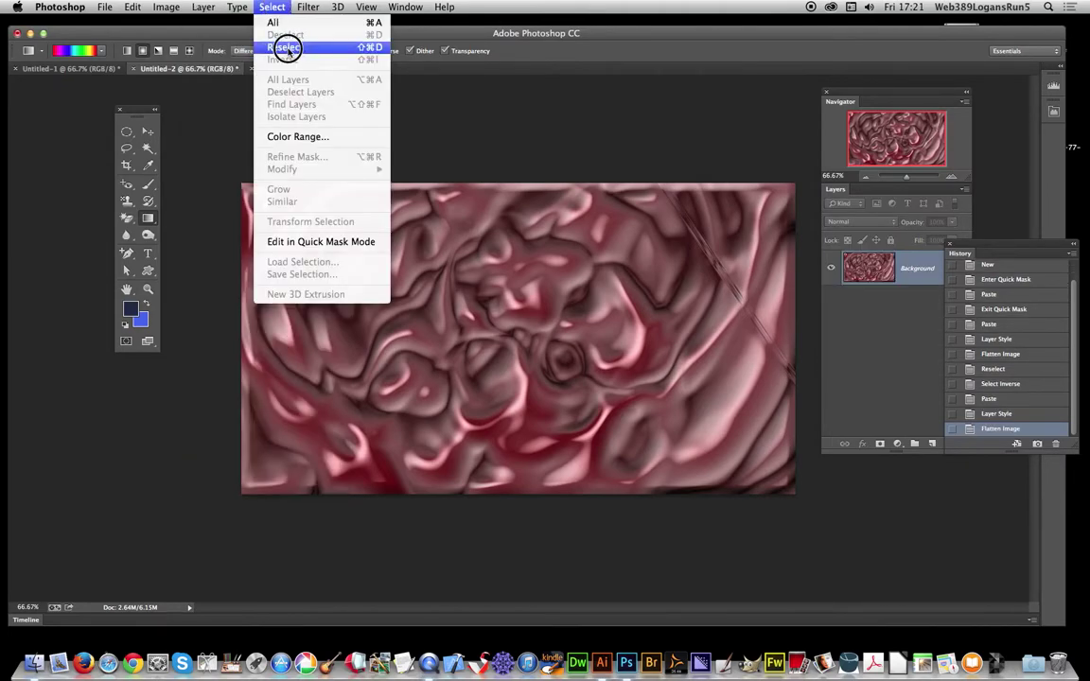
click(287, 27)
click(133, 6)
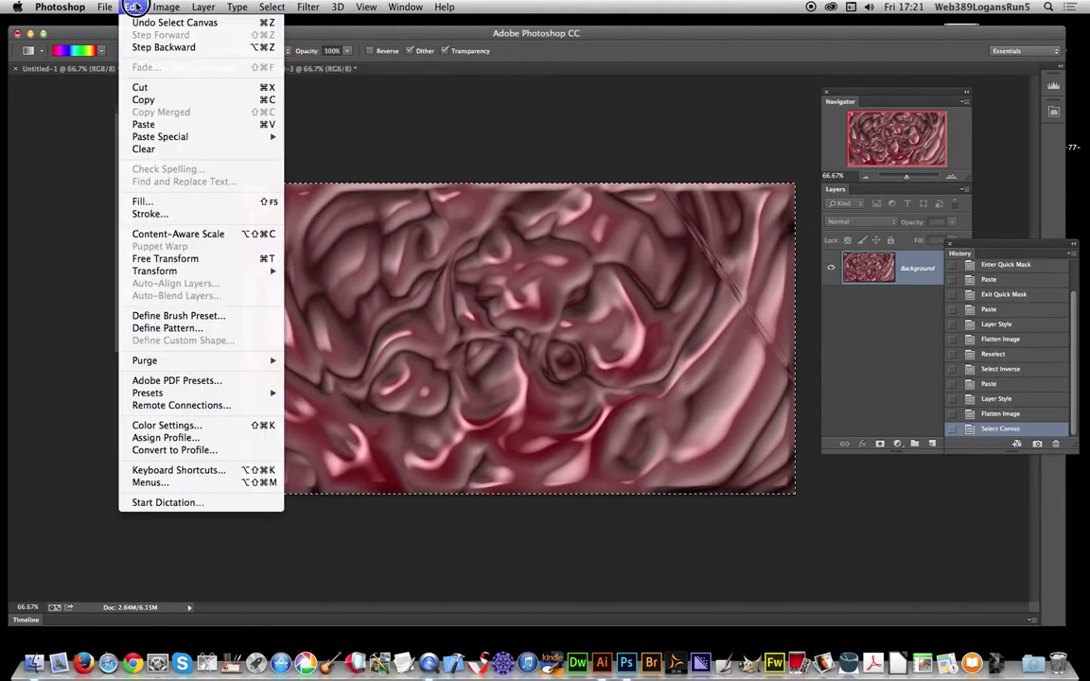
click(144, 99)
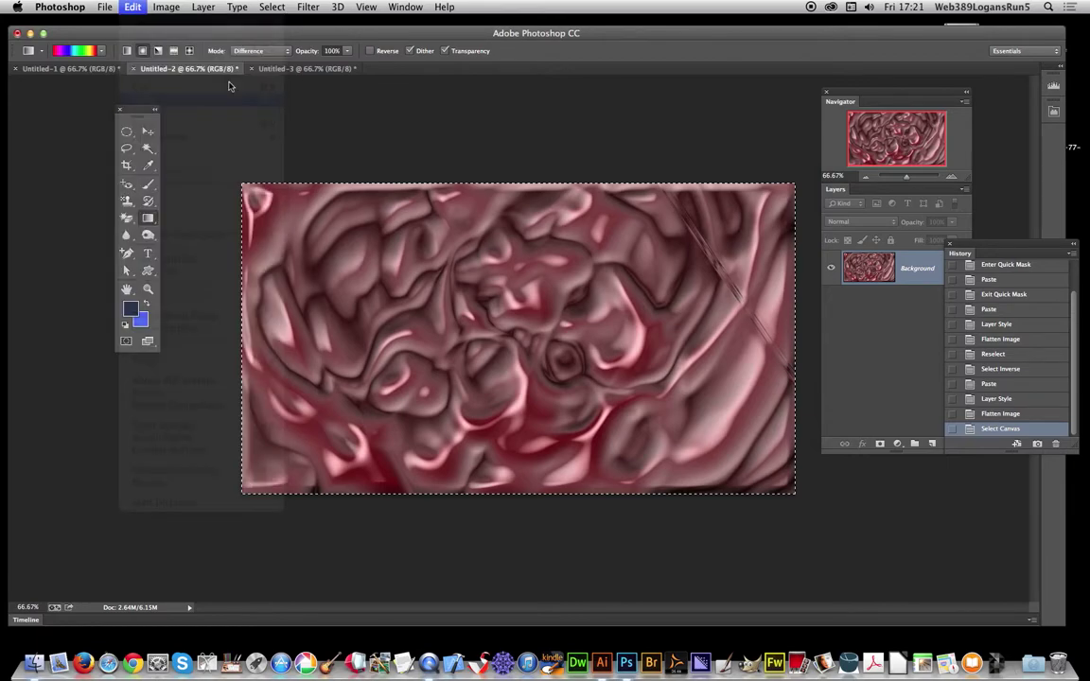
click(308, 69)
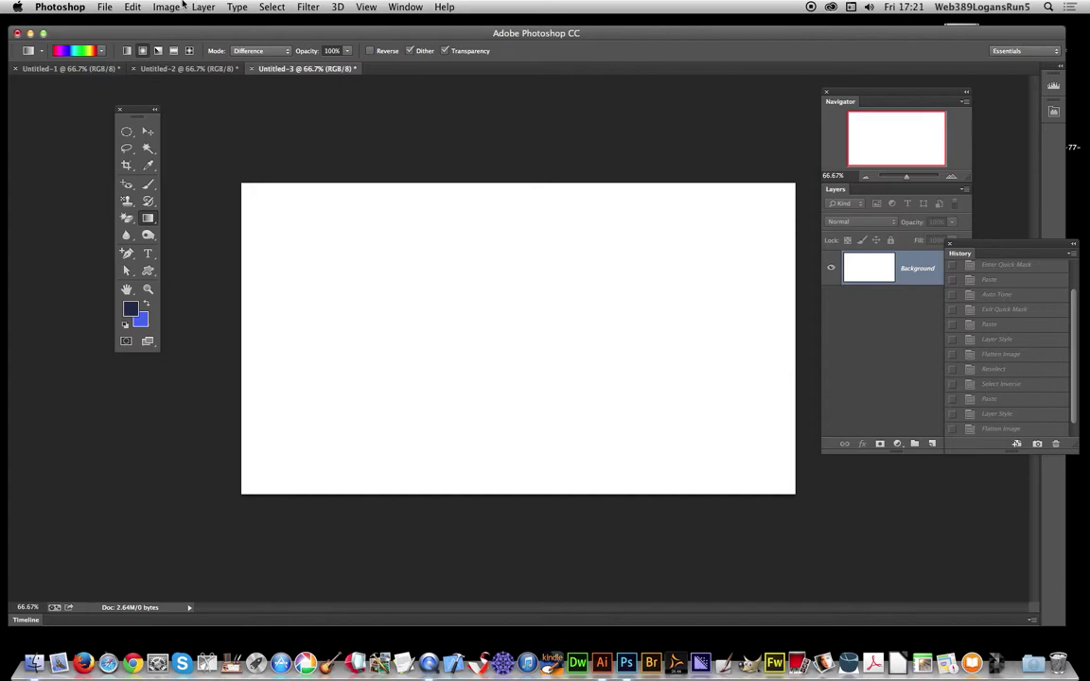
- Paste the red texture into a quick mask on Untitled-3 and turn it into a selection
click(128, 342)
click(133, 7)
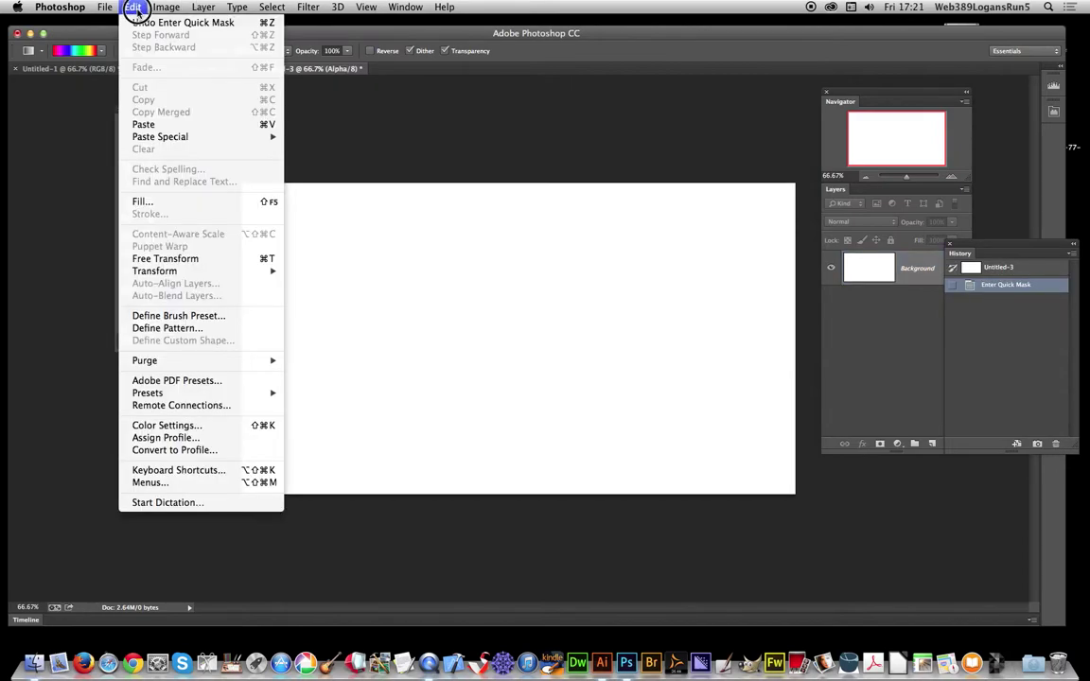
click(150, 123)
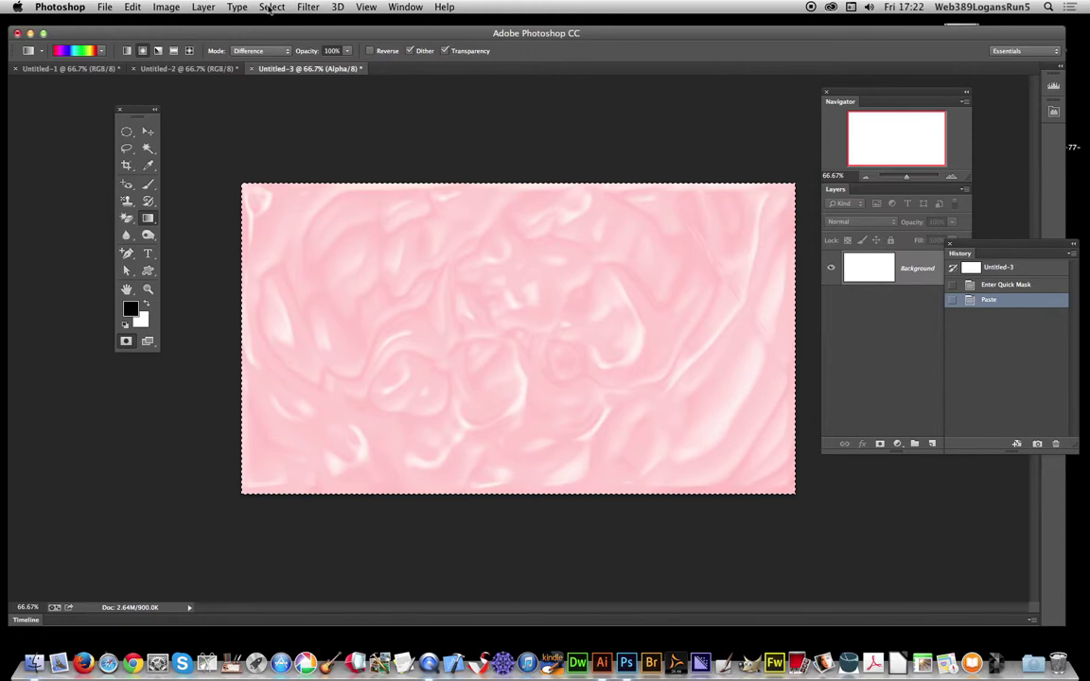
click(126, 341)
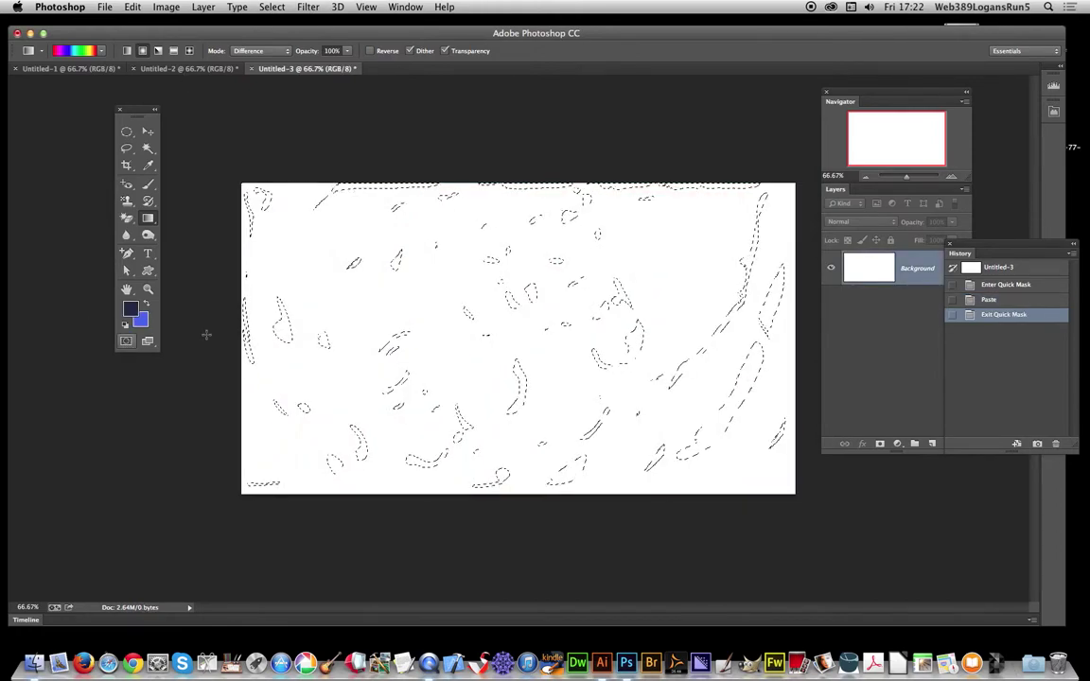
- Copy the masked selection and paste it as new Layer 1
click(130, 6)
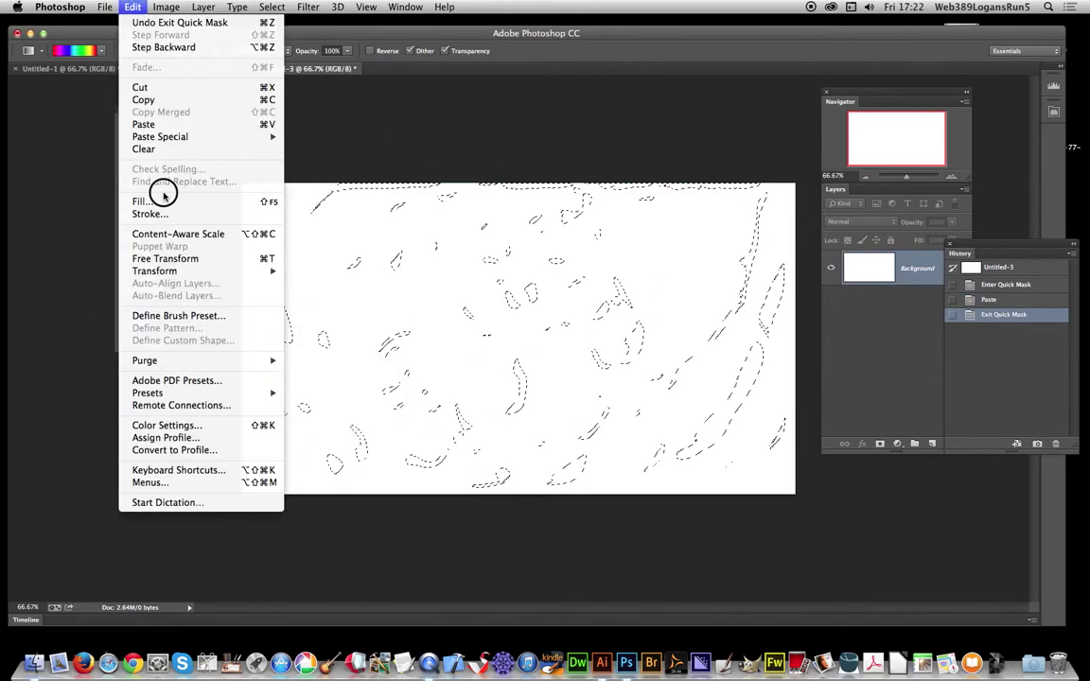
click(161, 97)
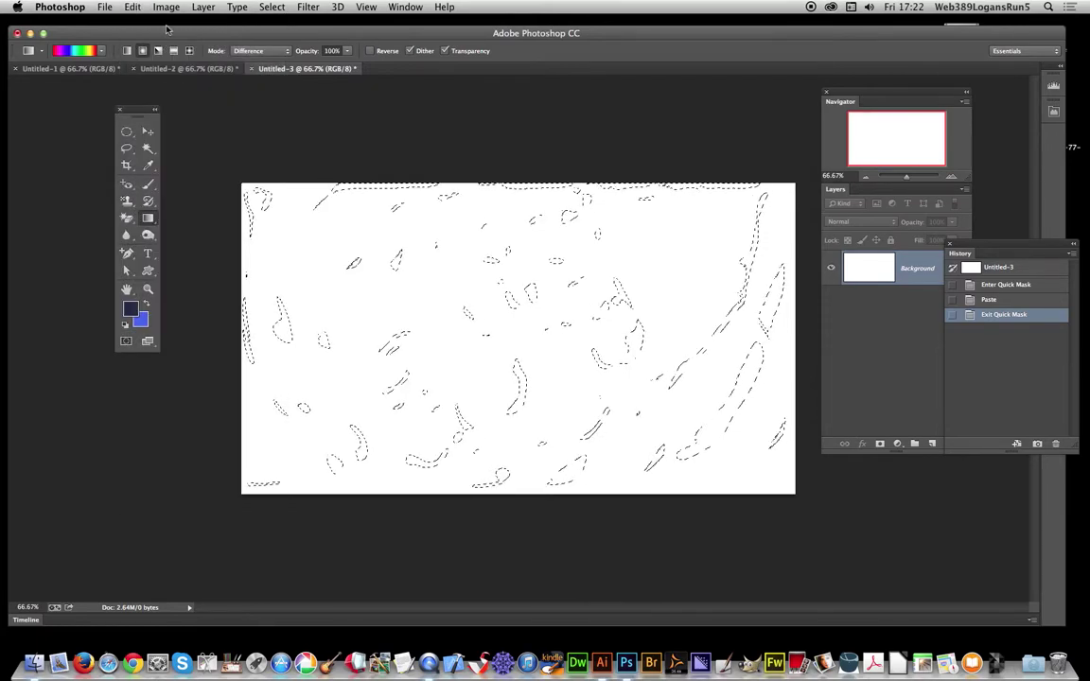
click(132, 7)
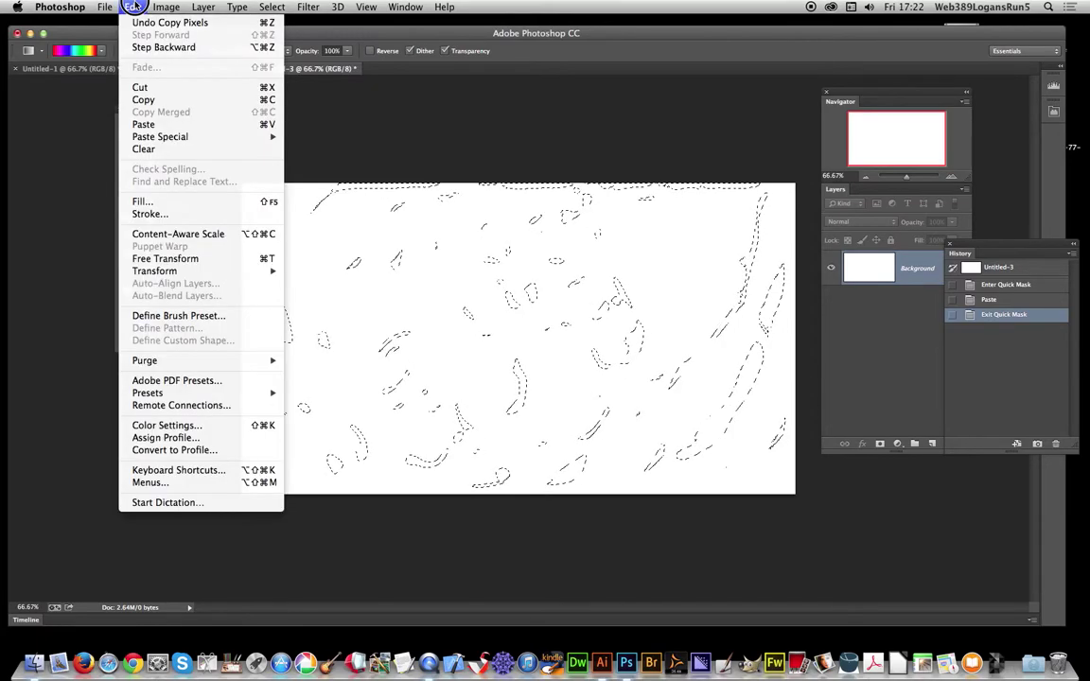
click(143, 124)
click(203, 7)
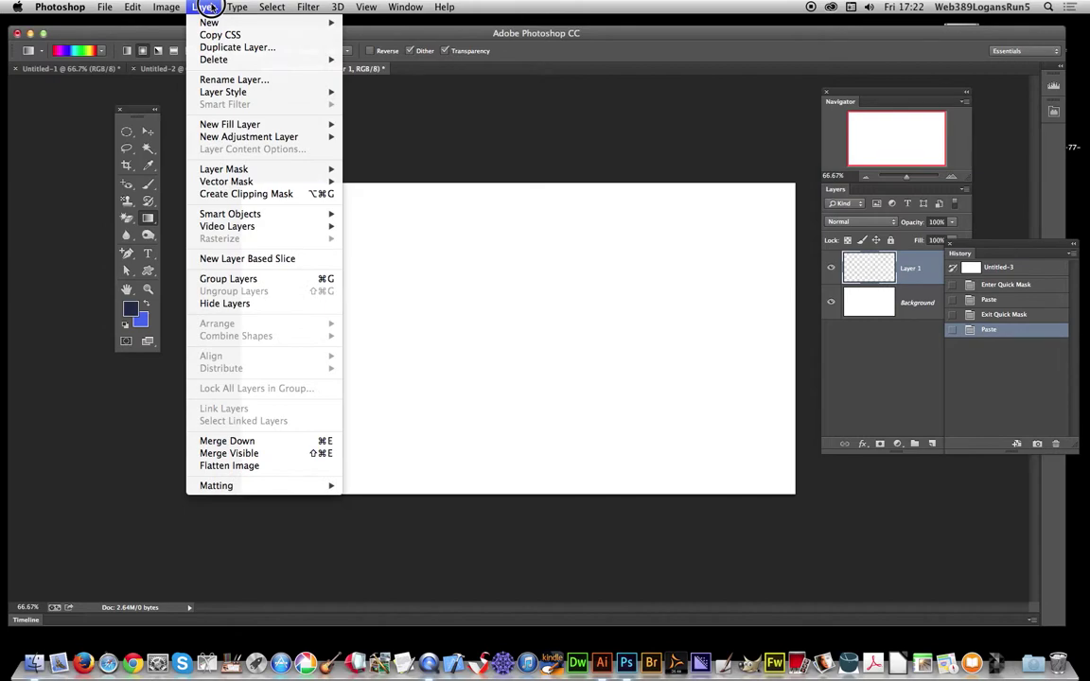
- Add a saturated dark red Color Overlay to Layer 1
mouse_move(233, 91)
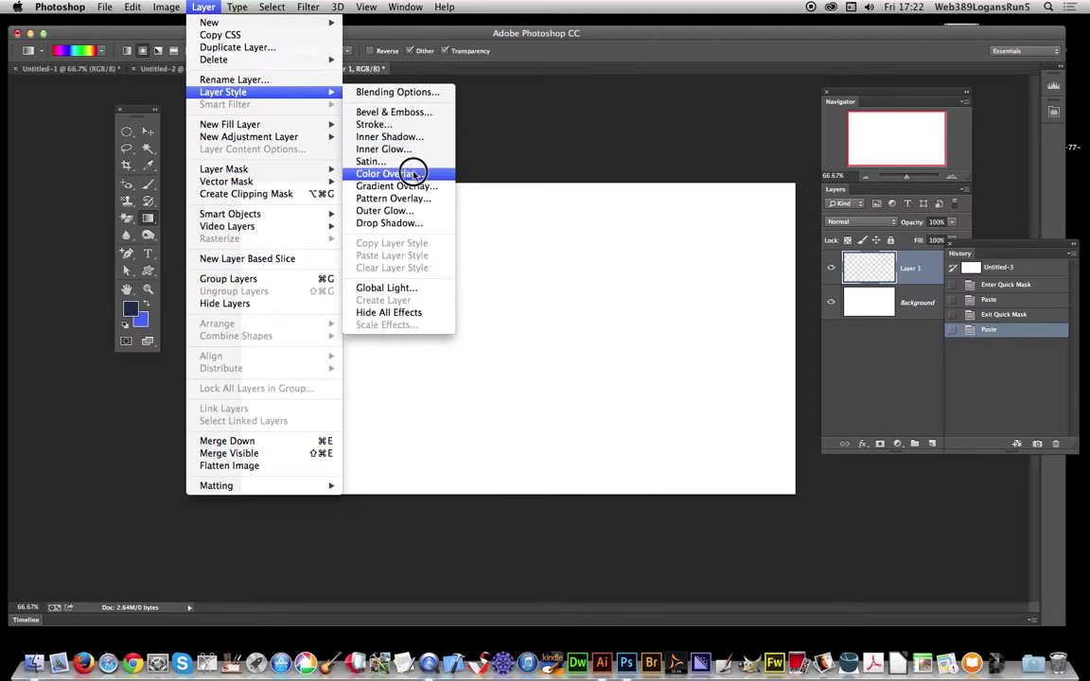
click(537, 201)
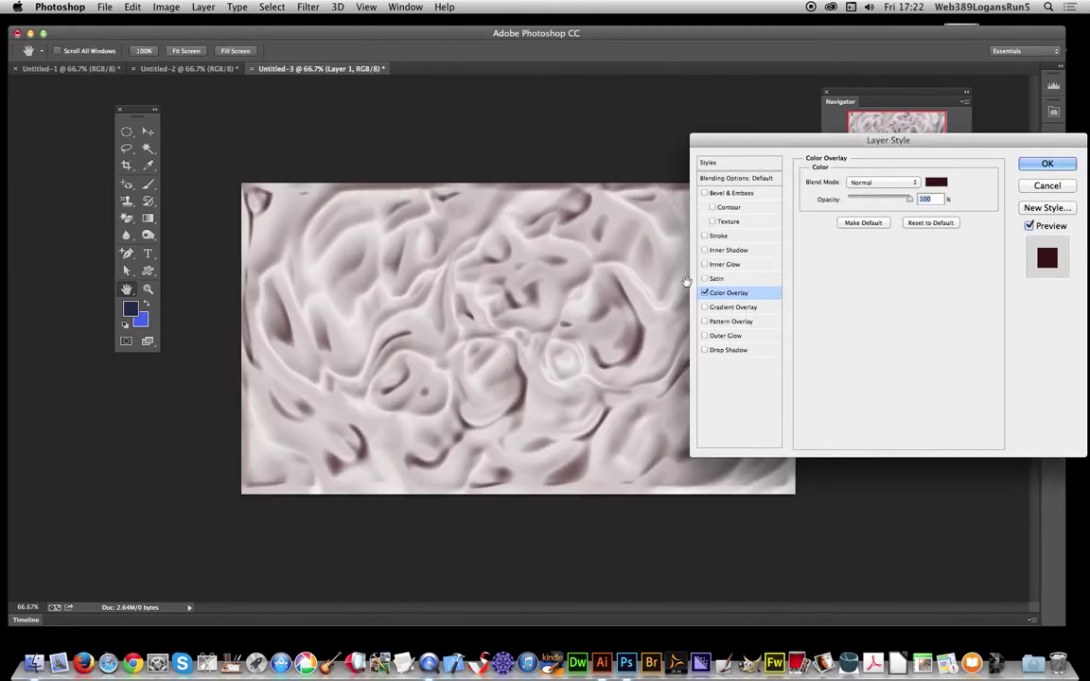
click(937, 182)
mouse_move(180, 430)
mouse_down()
mouse_move(218, 428)
mouse_move(226, 394)
mouse_up()
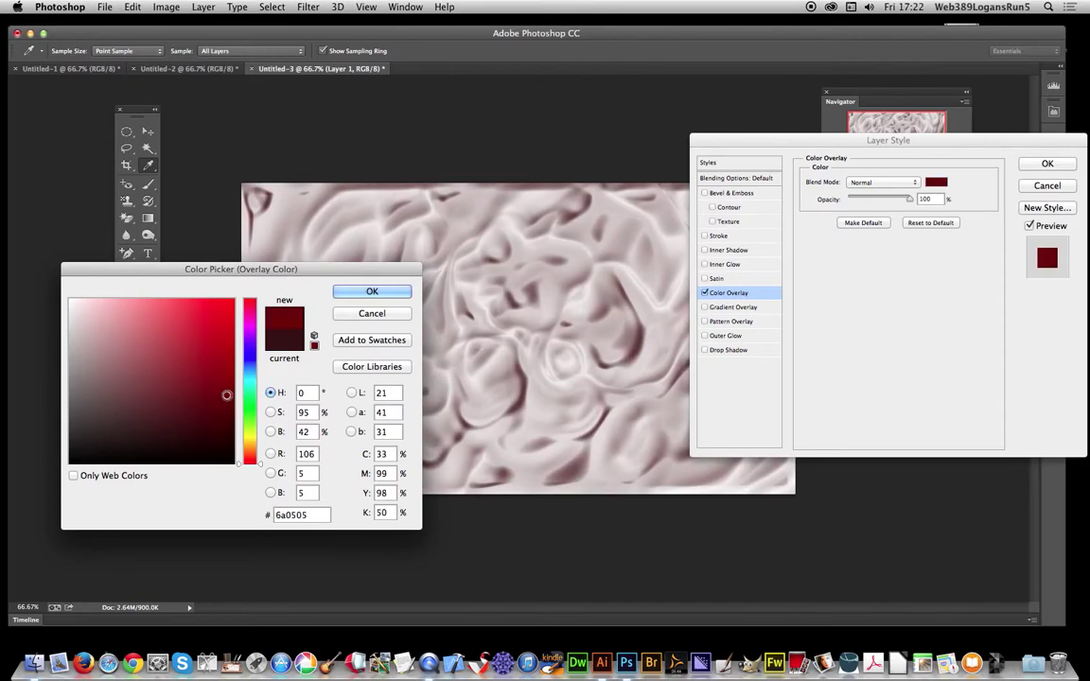
click(384, 294)
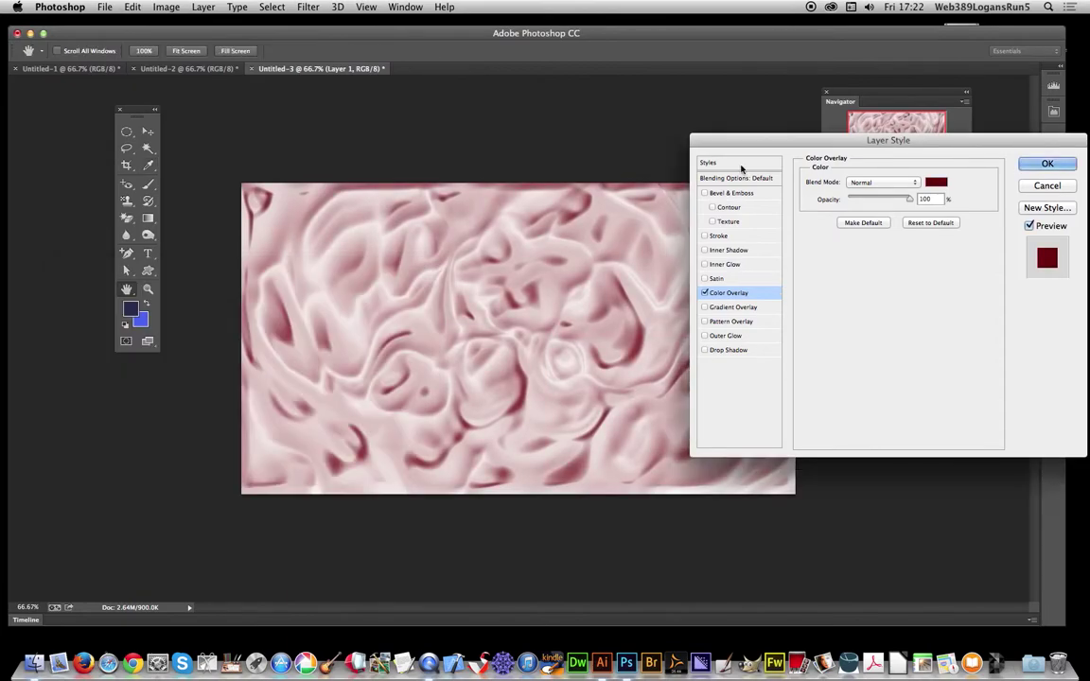
- Enable Bevel & Emboss with size 54 px and lighting angle around 158°, then apply
click(705, 193)
click(729, 193)
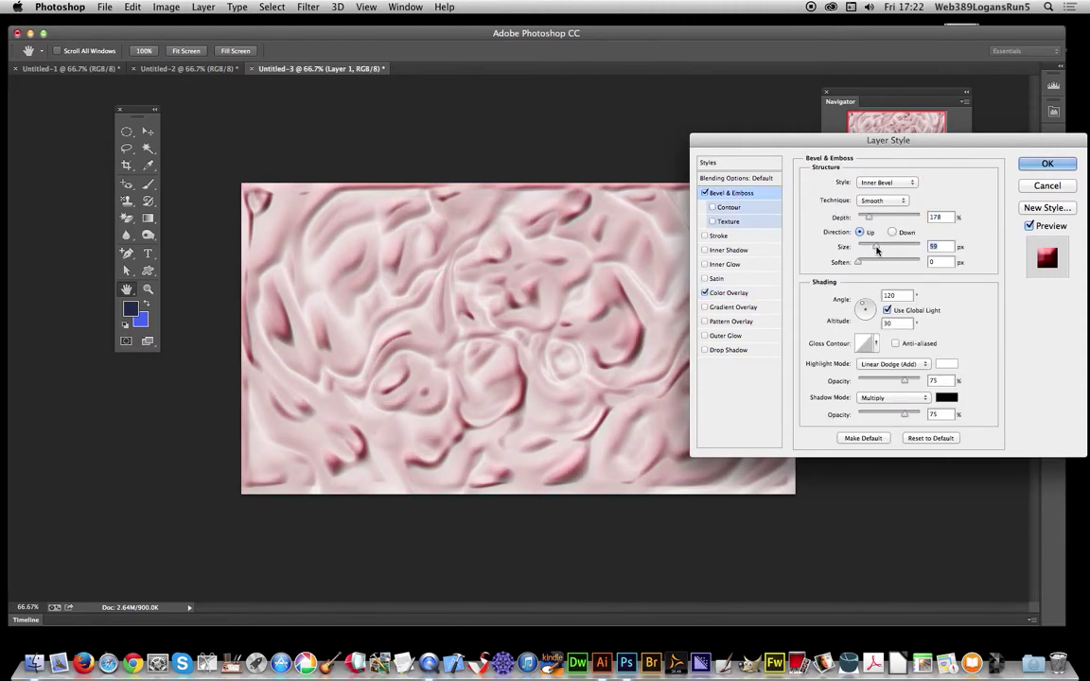
drag(867, 246, 873, 247)
click(864, 308)
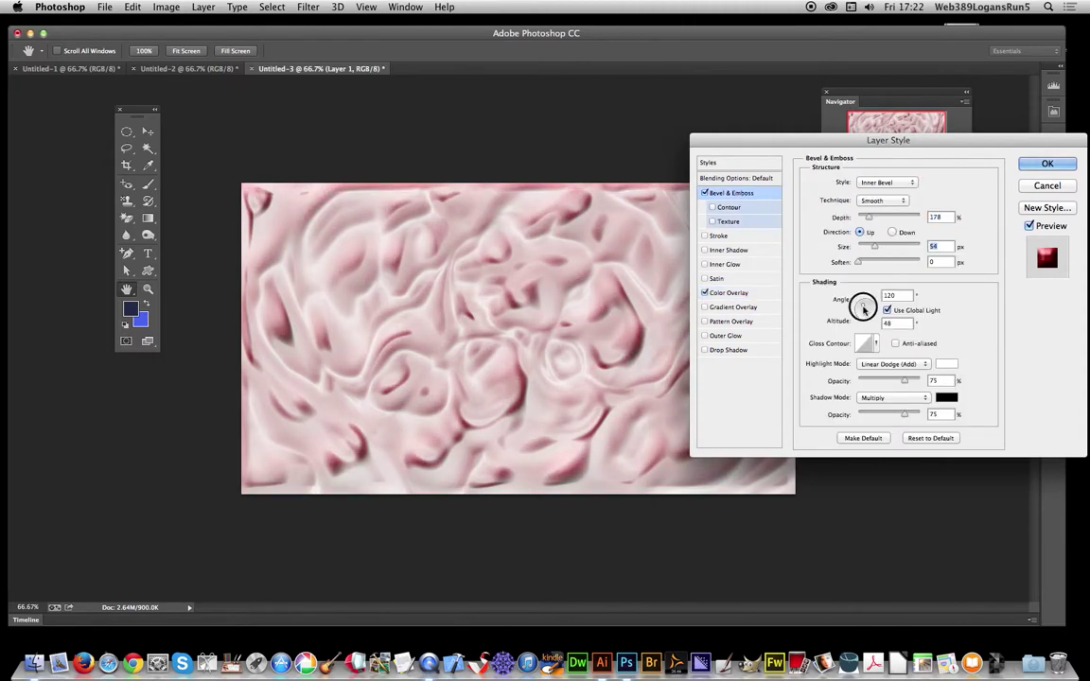
drag(864, 309, 773, 275)
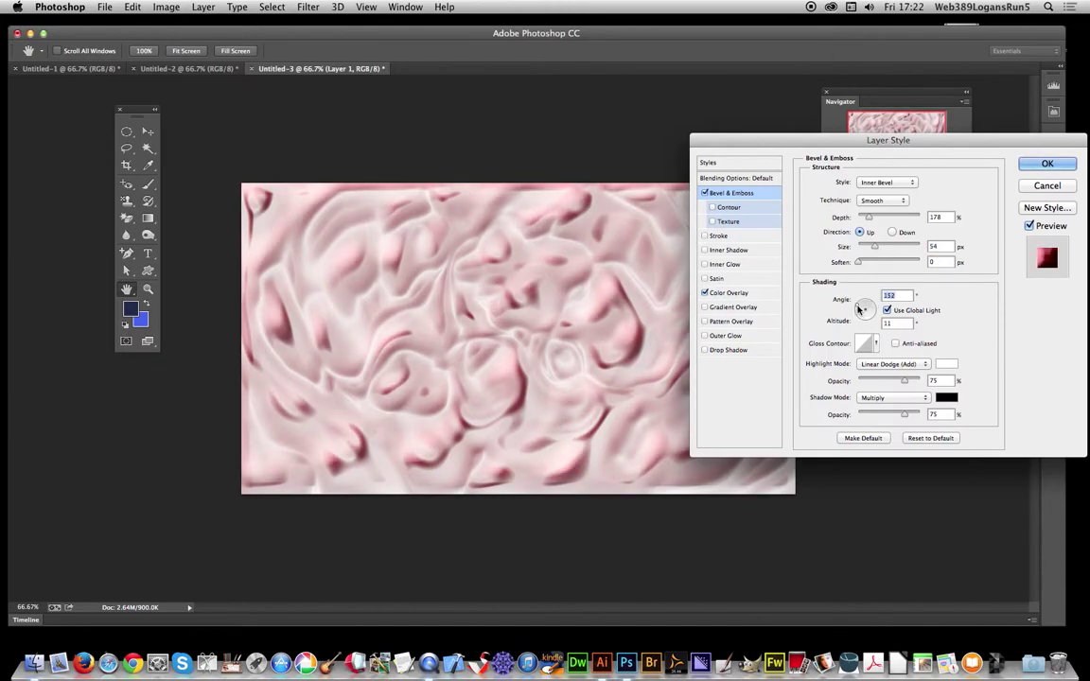
drag(857, 308, 866, 307)
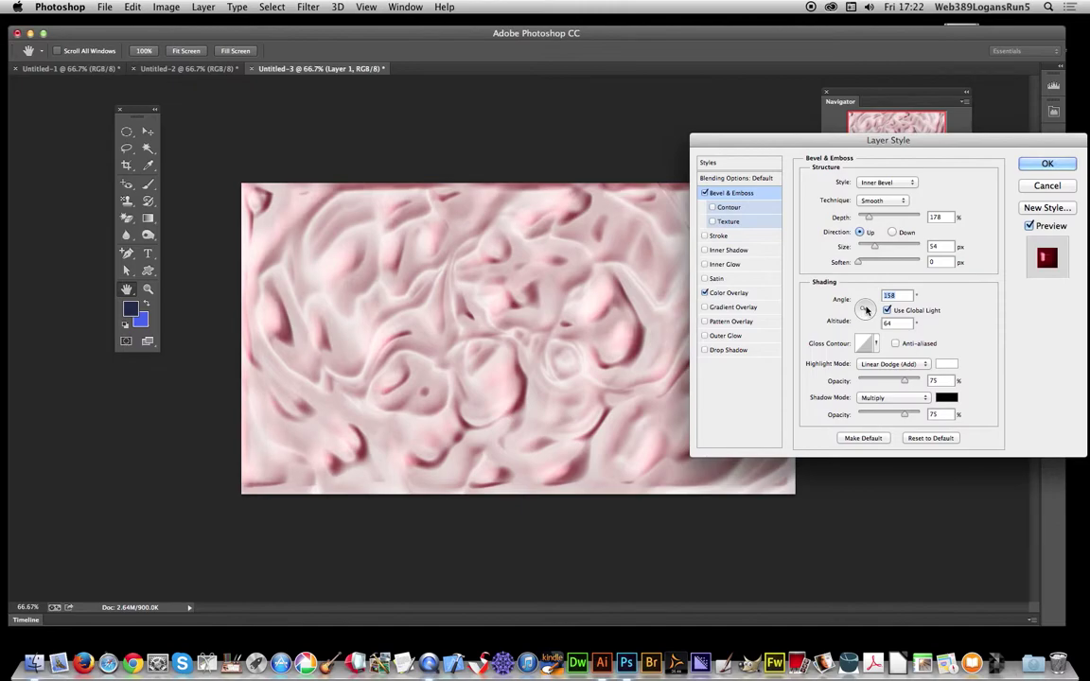
click(1044, 165)
- Flatten the image, then reselect the previous selection and invert it
click(271, 7)
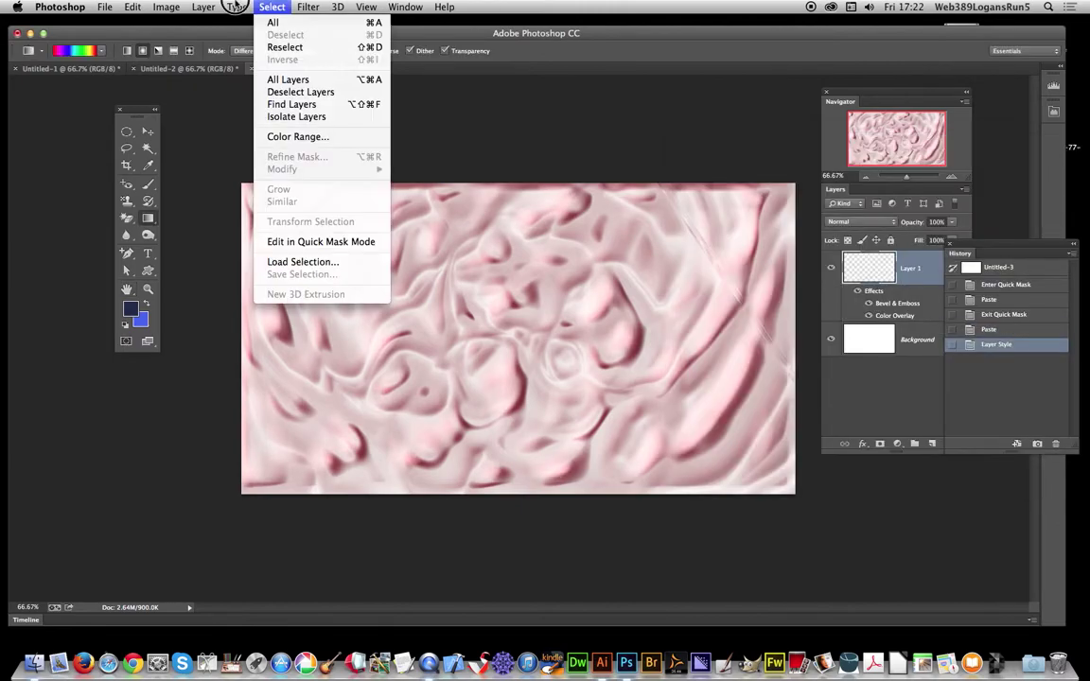
click(390, 52)
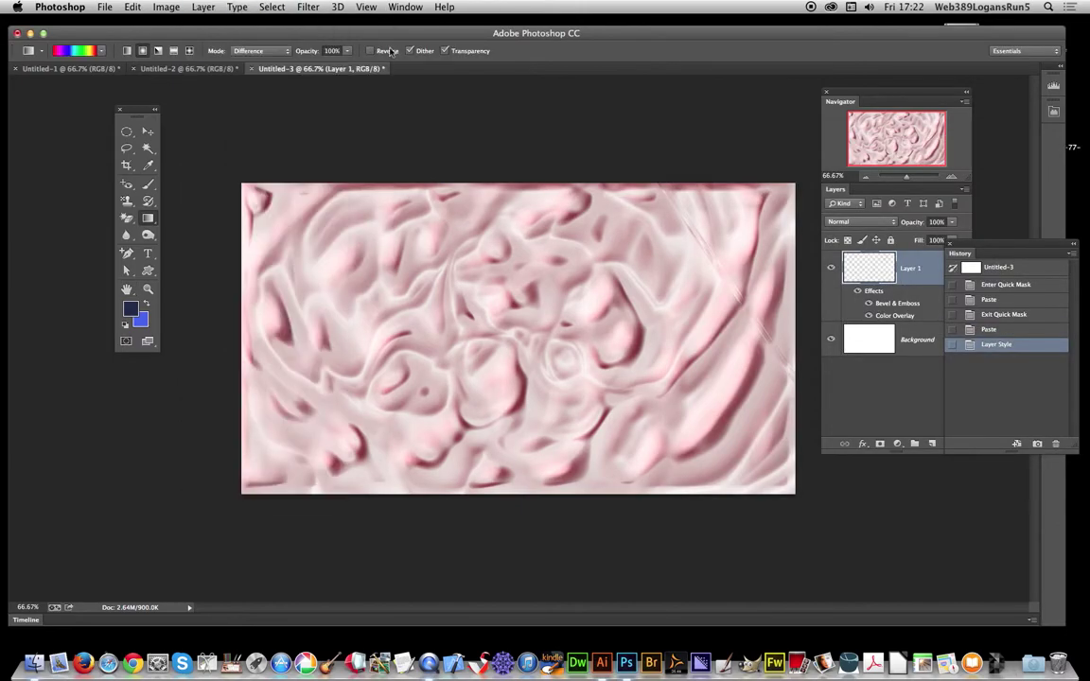
click(271, 6)
click(285, 46)
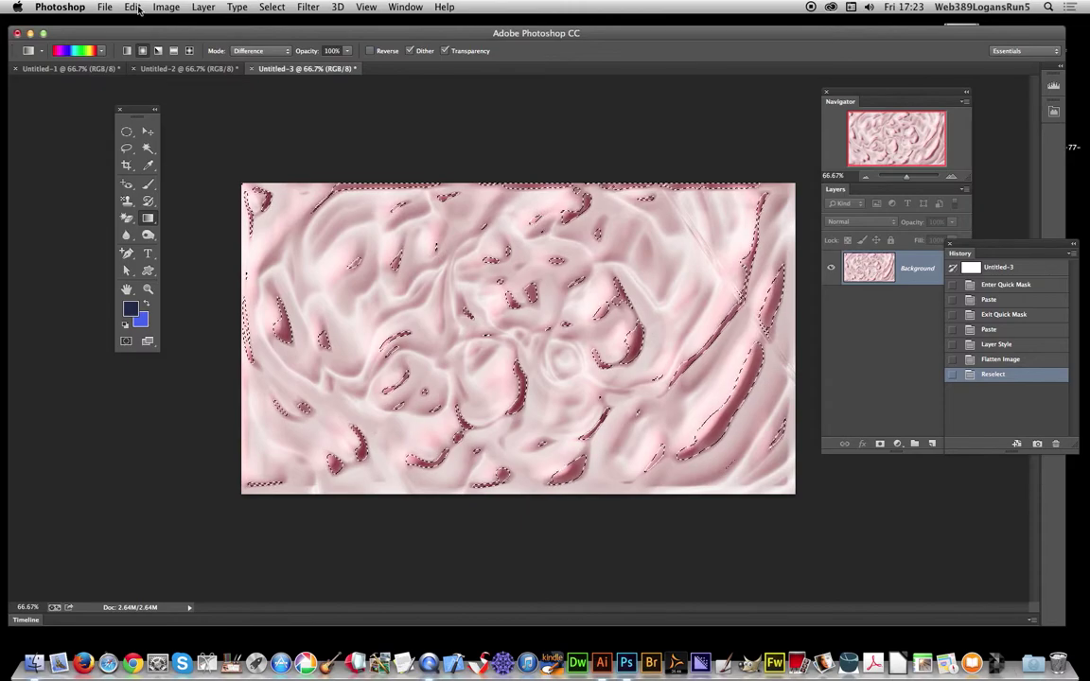
click(289, 6)
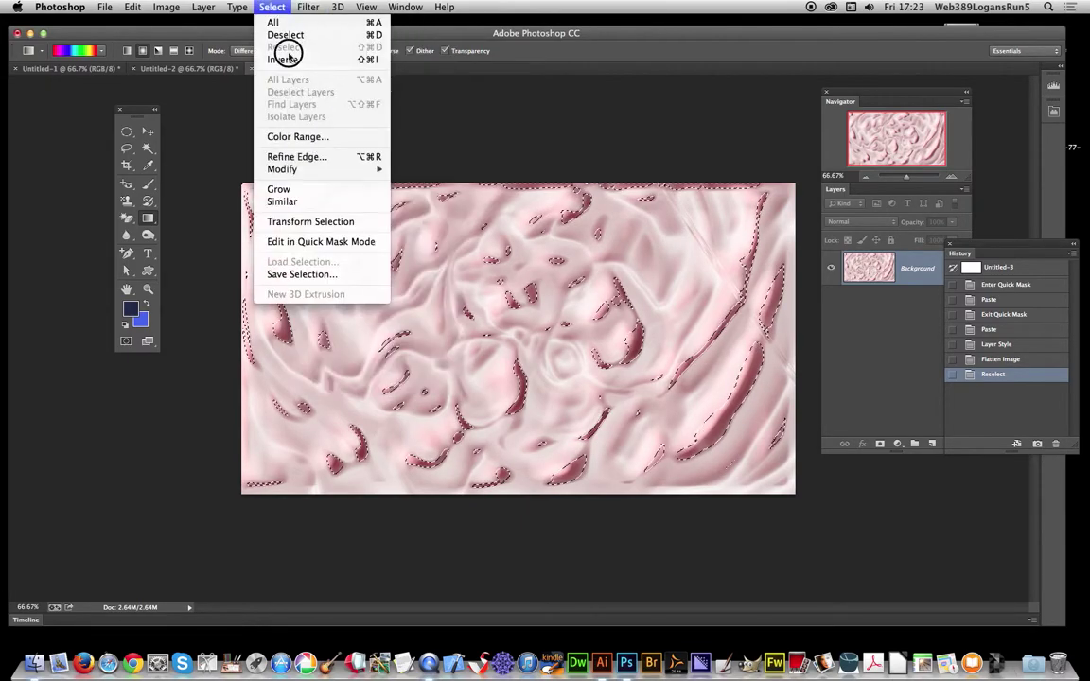
click(284, 59)
- Copy the inverted selection and paste it as a new layer
click(132, 7)
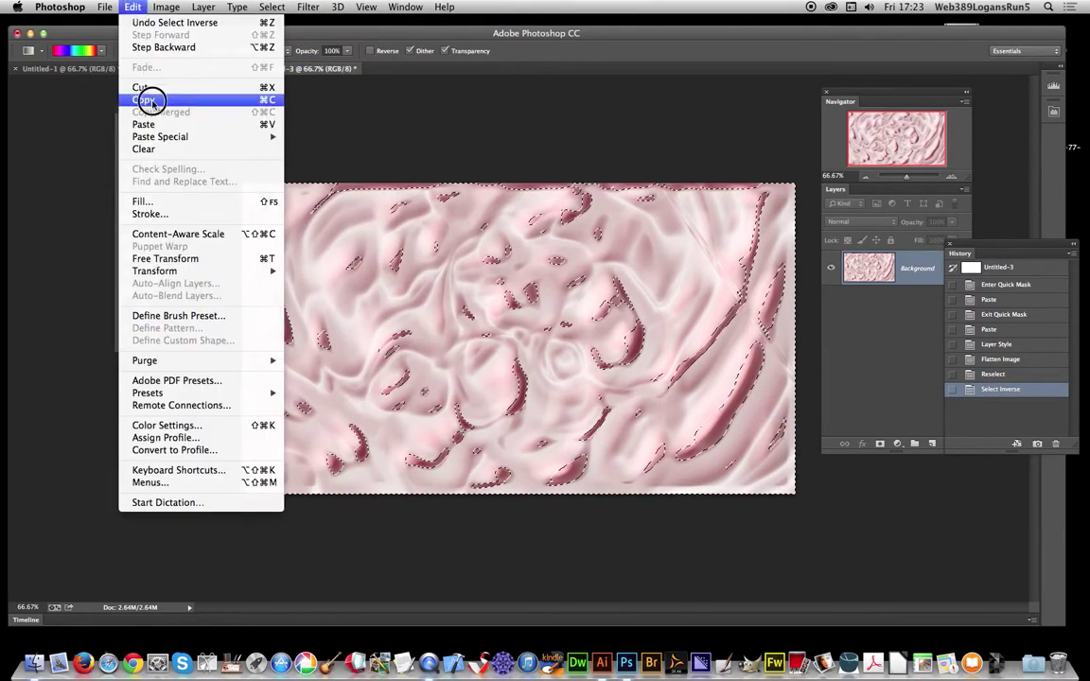
click(146, 98)
click(132, 6)
click(144, 124)
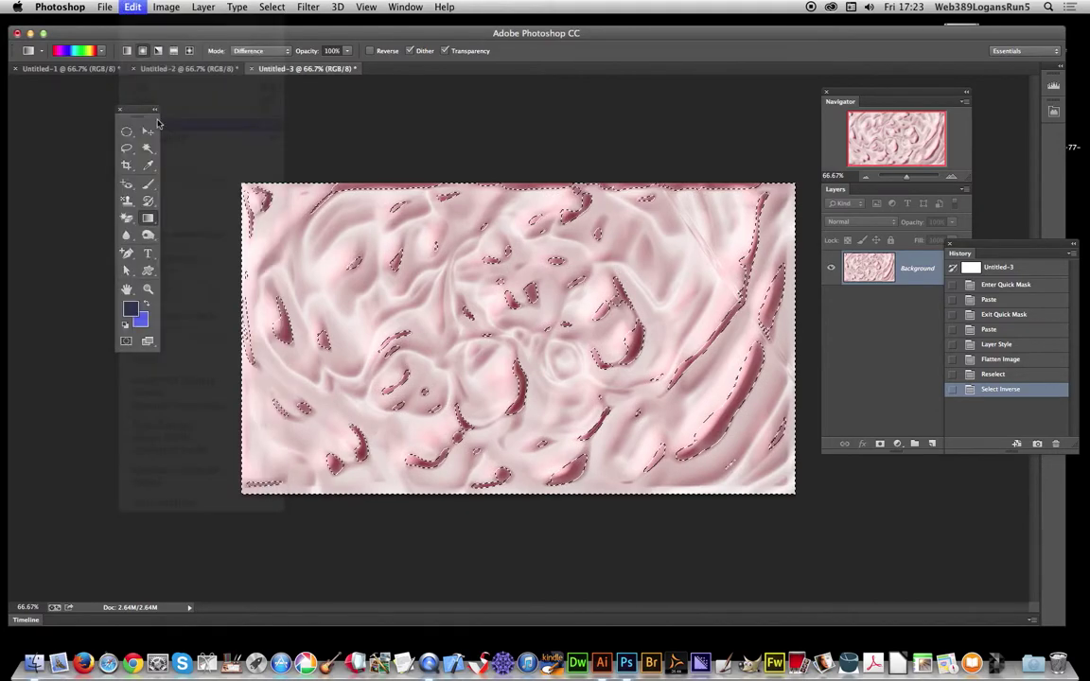
click(213, 6)
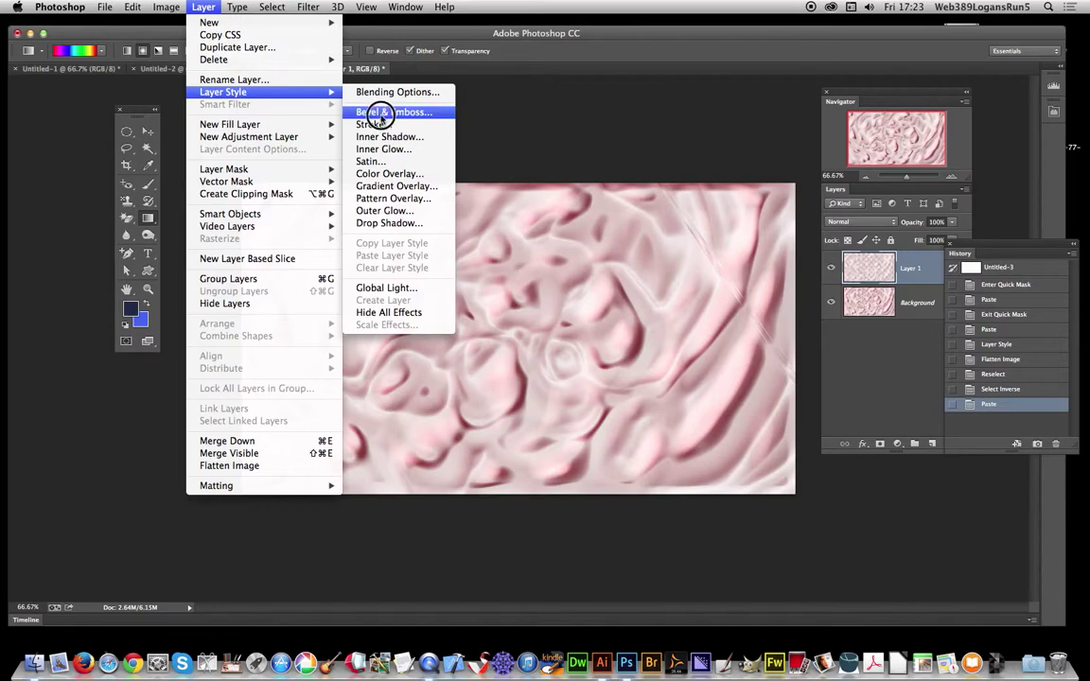
- Give the new layer a brighter deep-red Color Overlay and Bevel & Emboss at 166° angle, 69° altitude
click(383, 174)
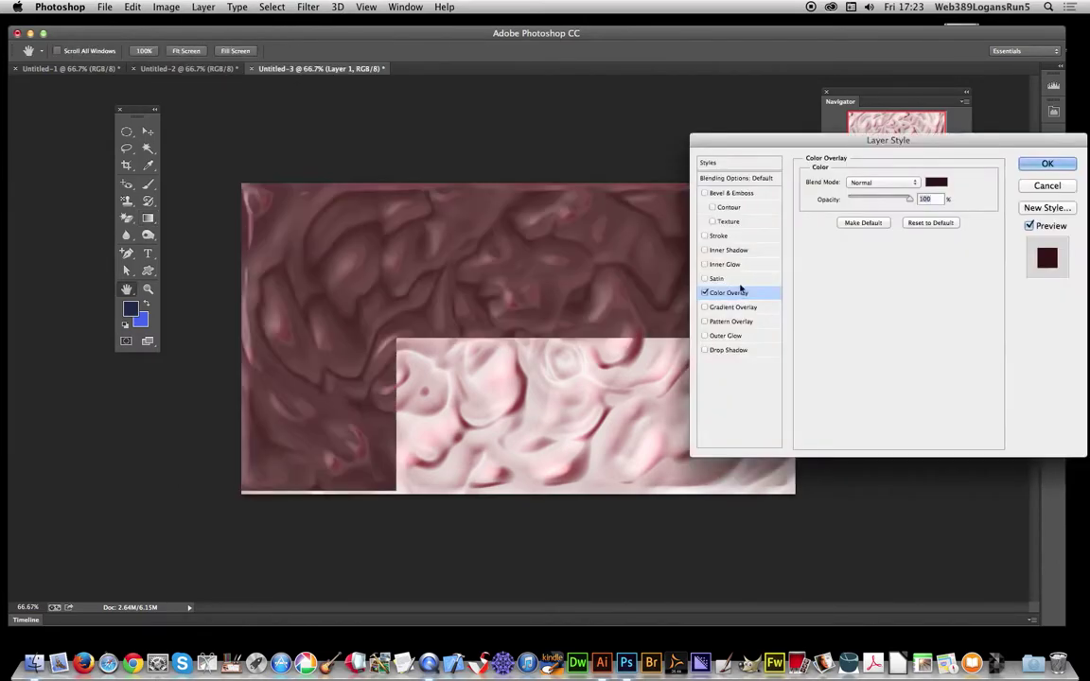
click(937, 182)
mouse_move(194, 402)
mouse_down()
mouse_move(225, 376)
mouse_move(227, 395)
mouse_up()
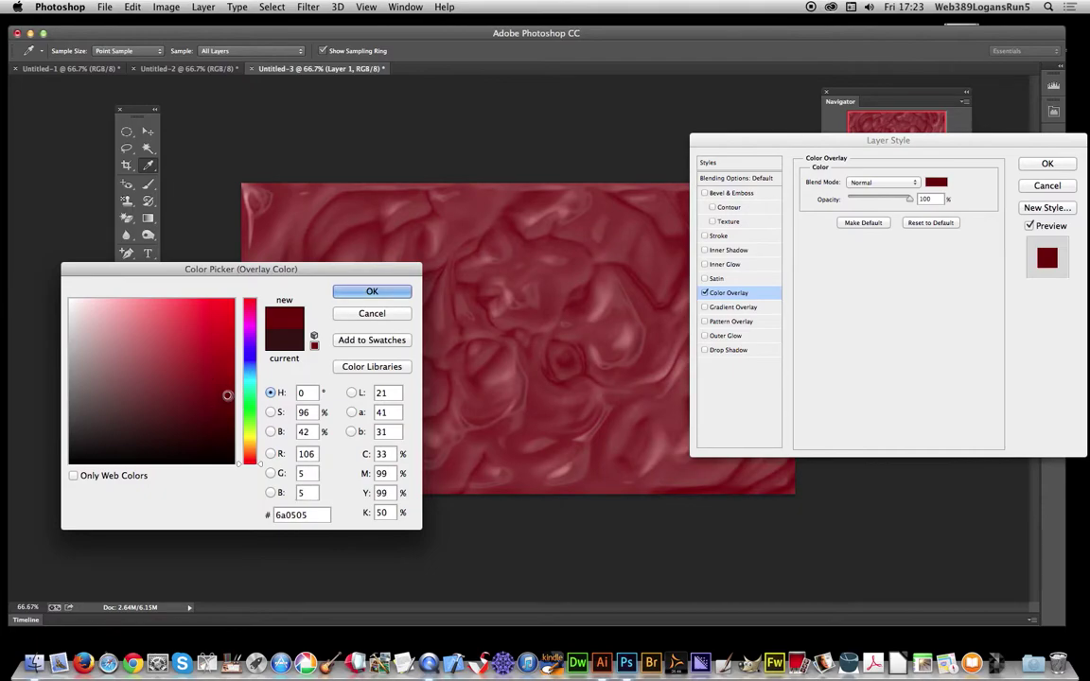
click(372, 292)
click(730, 194)
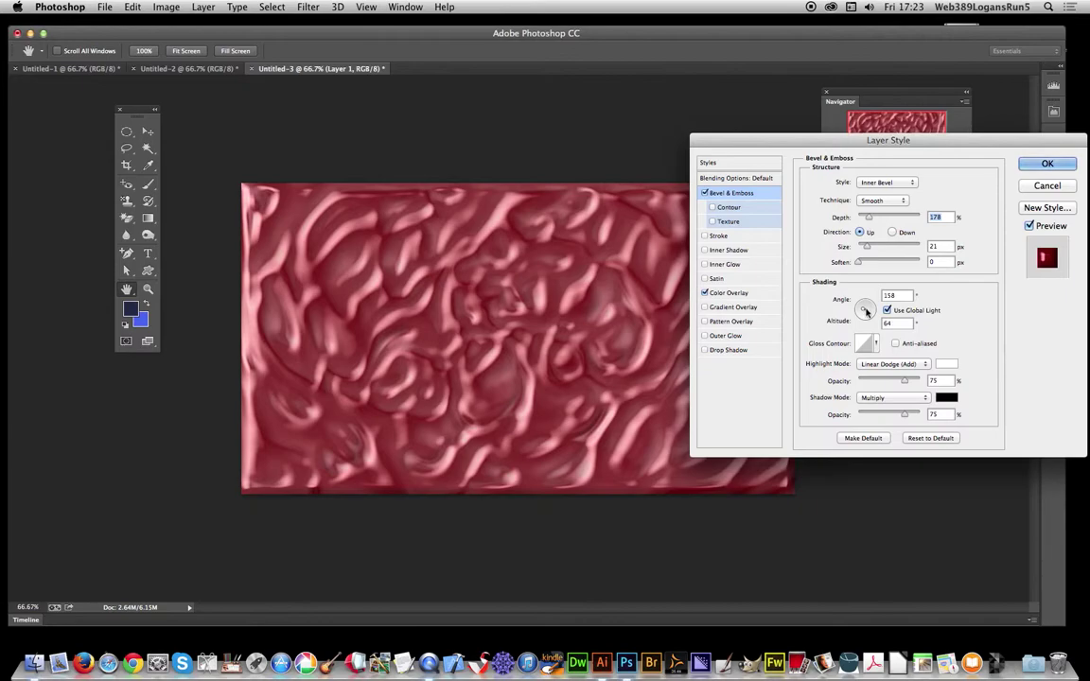
click(863, 312)
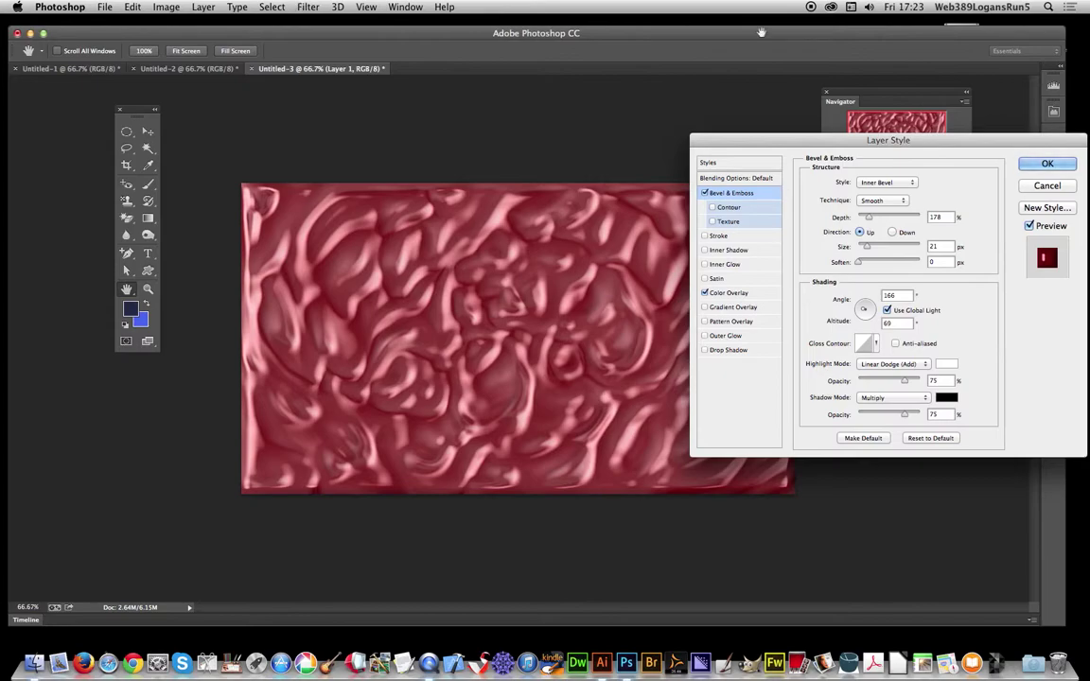
click(1047, 164)
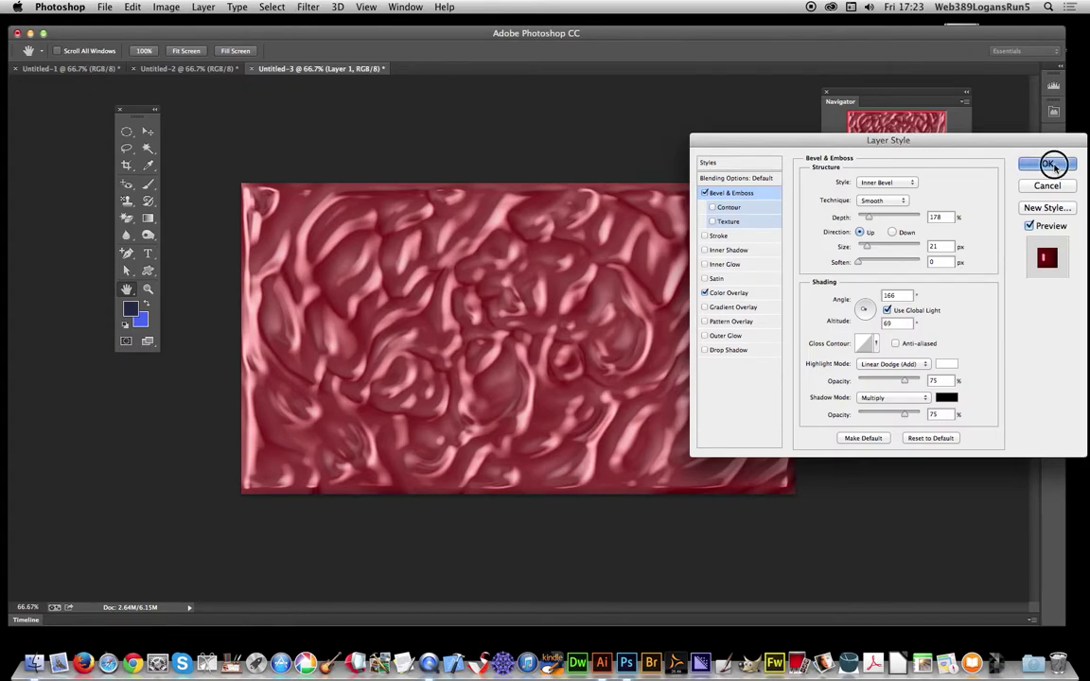
- Flatten Untitled-3 into a single Background layer with Layer > Flatten Image
click(204, 6)
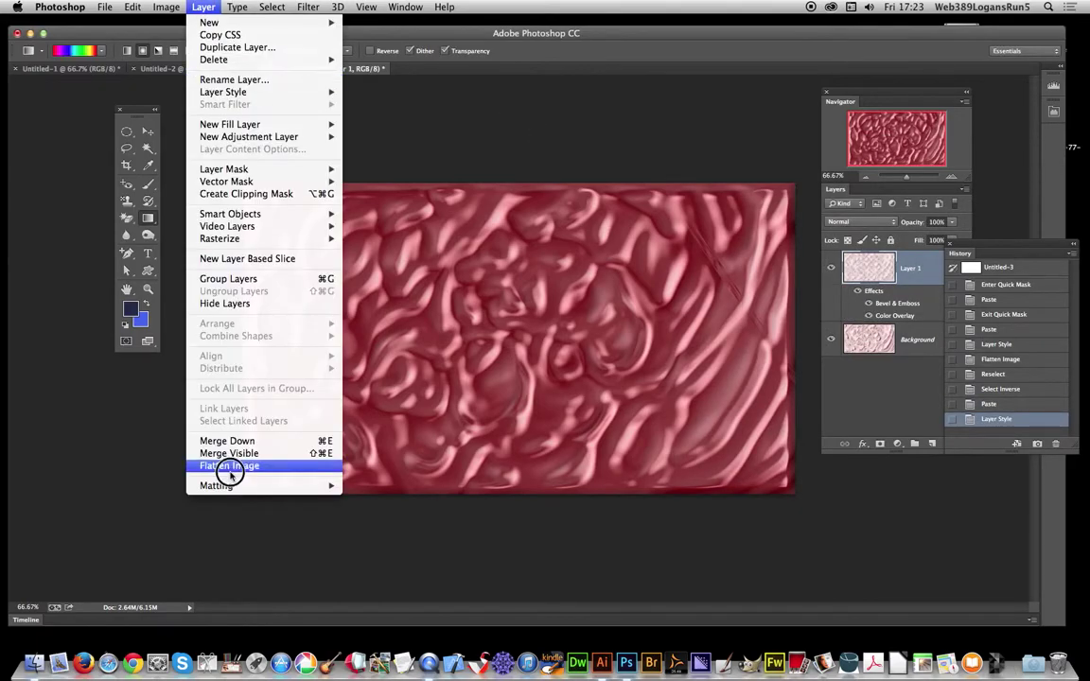
click(311, 272)
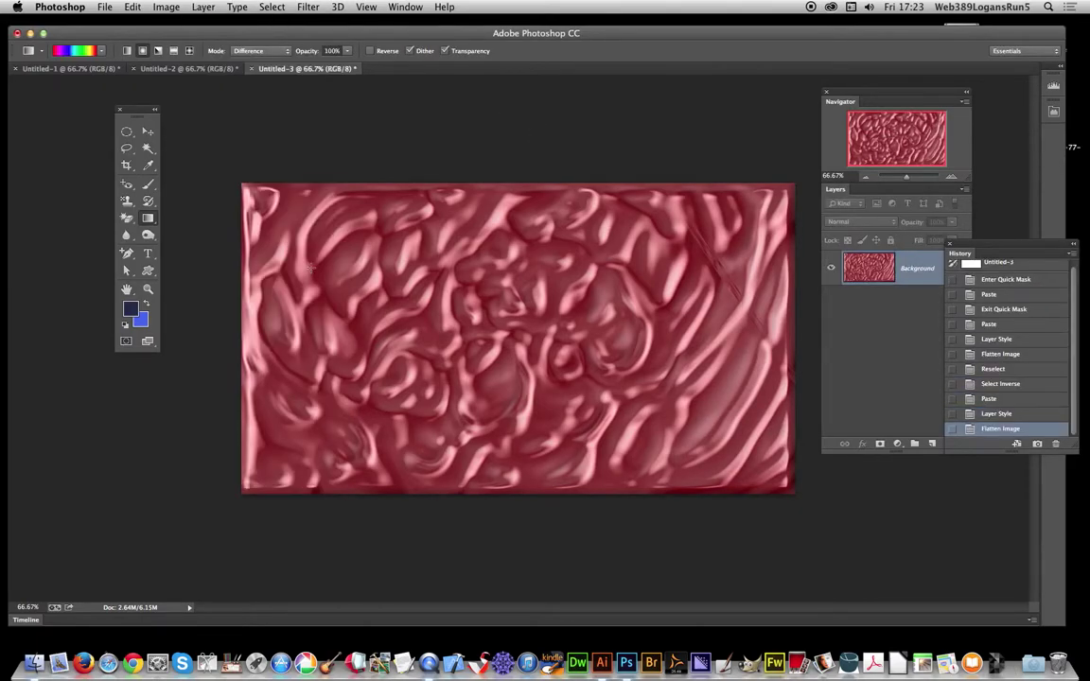